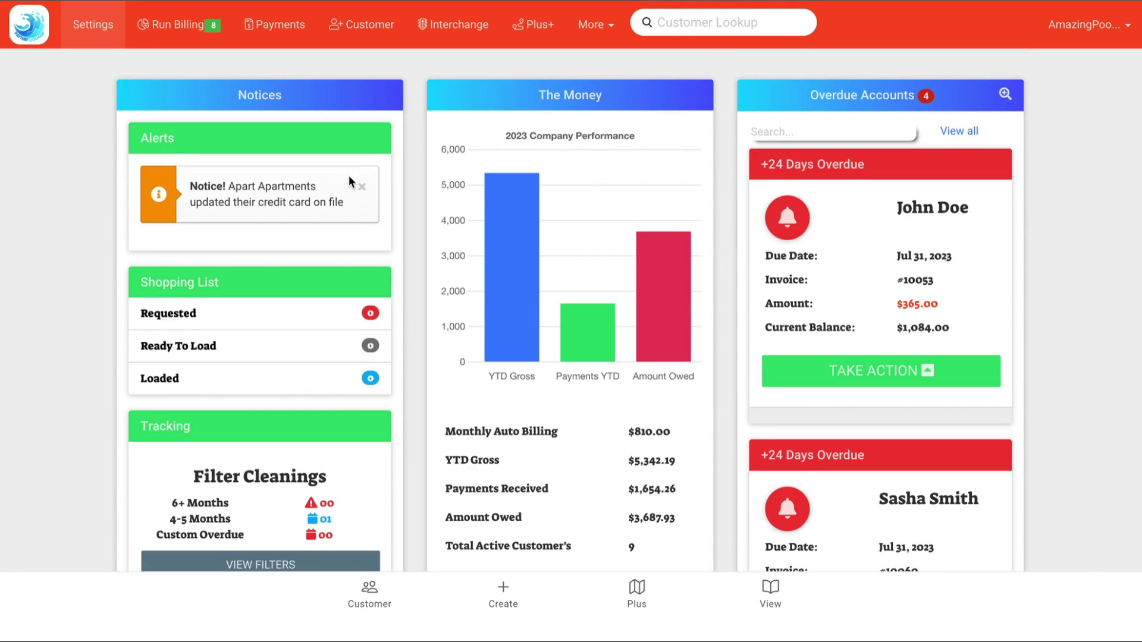
Scroll down the dashboard to bring the Shopping List panel into view
{"action": "scroll", "coordinate": [349, 176], "scroll_direction": "down", "scroll_amount": 1}
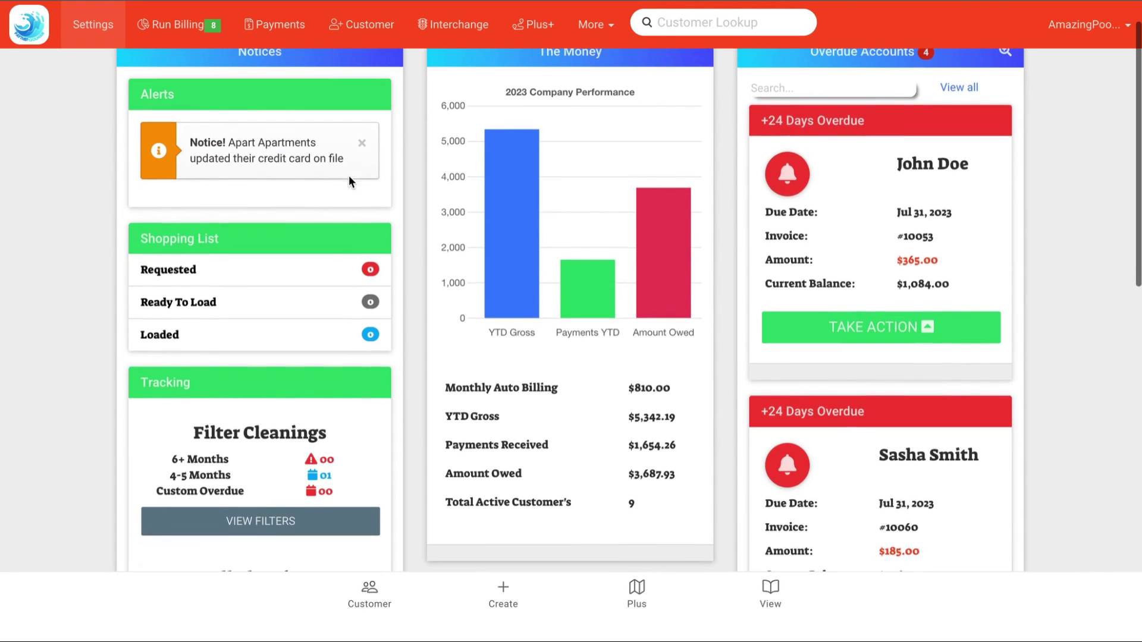
Open the shopping list and filter it to Requested, To Load, then Loaded items
{"action": "left_click", "coordinate": [226, 269]}
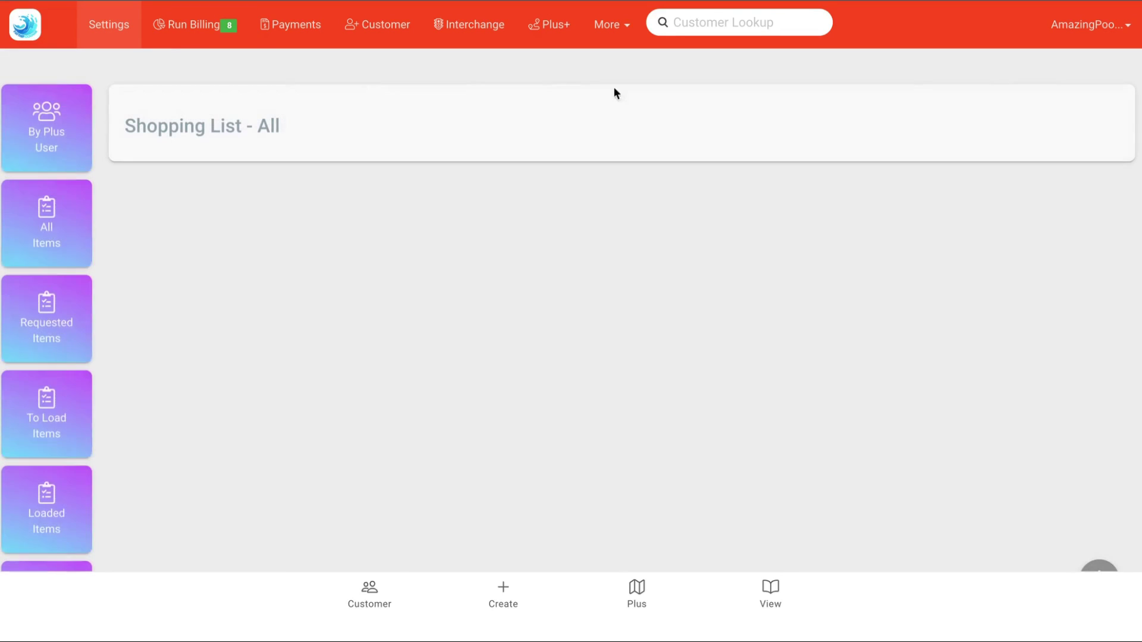
{"action": "left_click", "coordinate": [49, 346]}
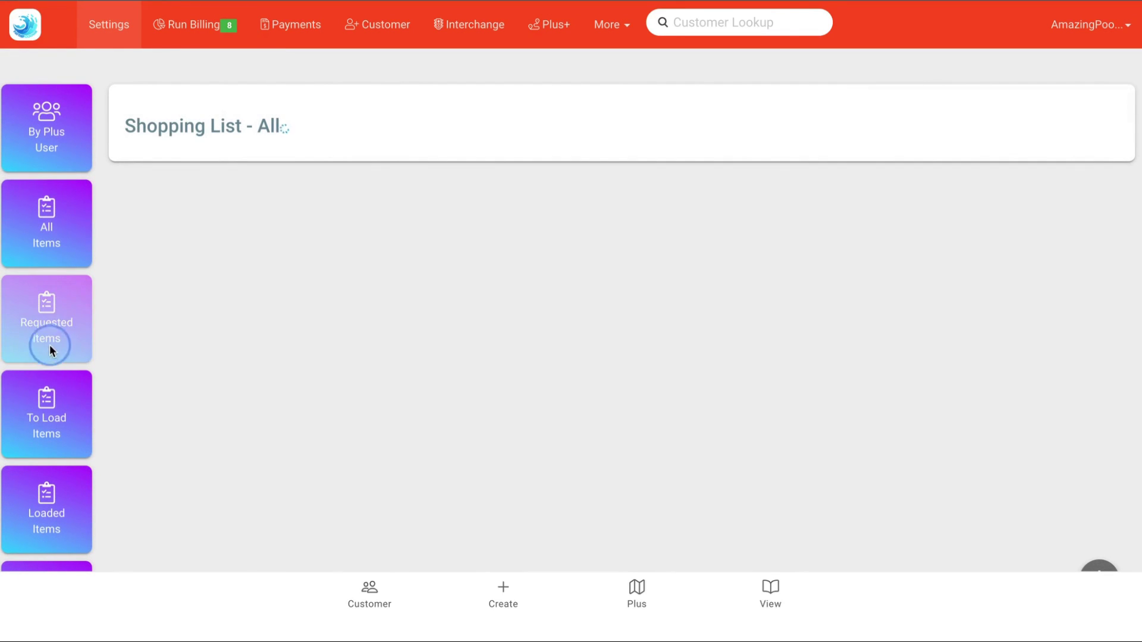
{"action": "left_click", "coordinate": [62, 431]}
{"action": "left_click", "coordinate": [42, 505]}
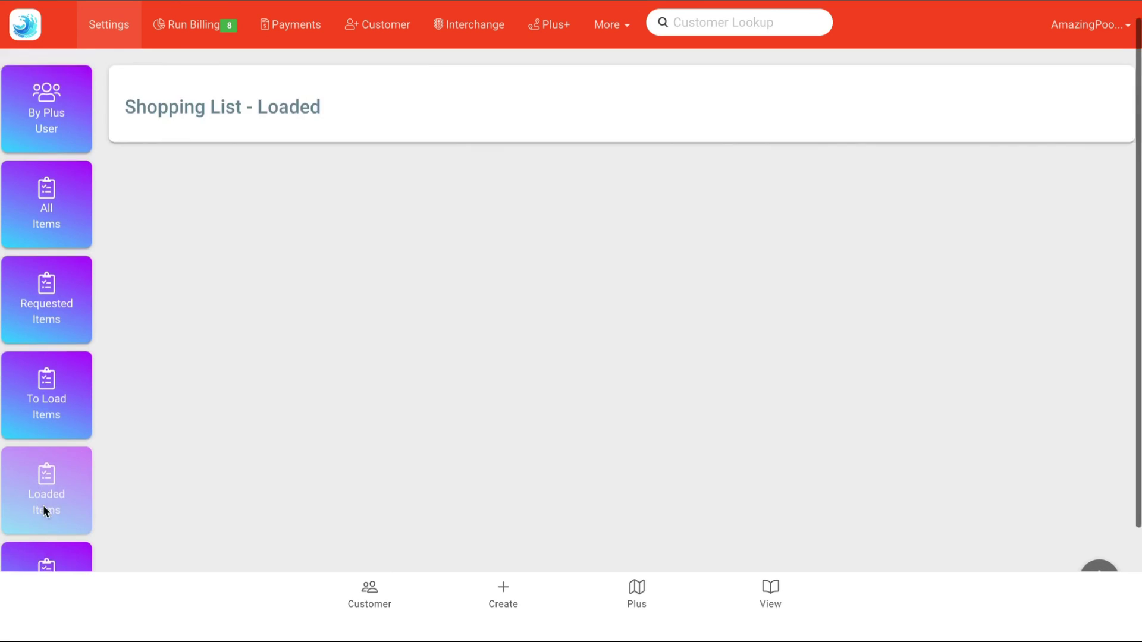
Filter the shopping list to Installed items, then to Tech One and Tech Two
{"action": "scroll", "coordinate": [43, 505], "scroll_direction": "down", "scroll_amount": 2}
{"action": "scroll", "coordinate": [81, 291], "scroll_direction": "up", "scroll_amount": 1}
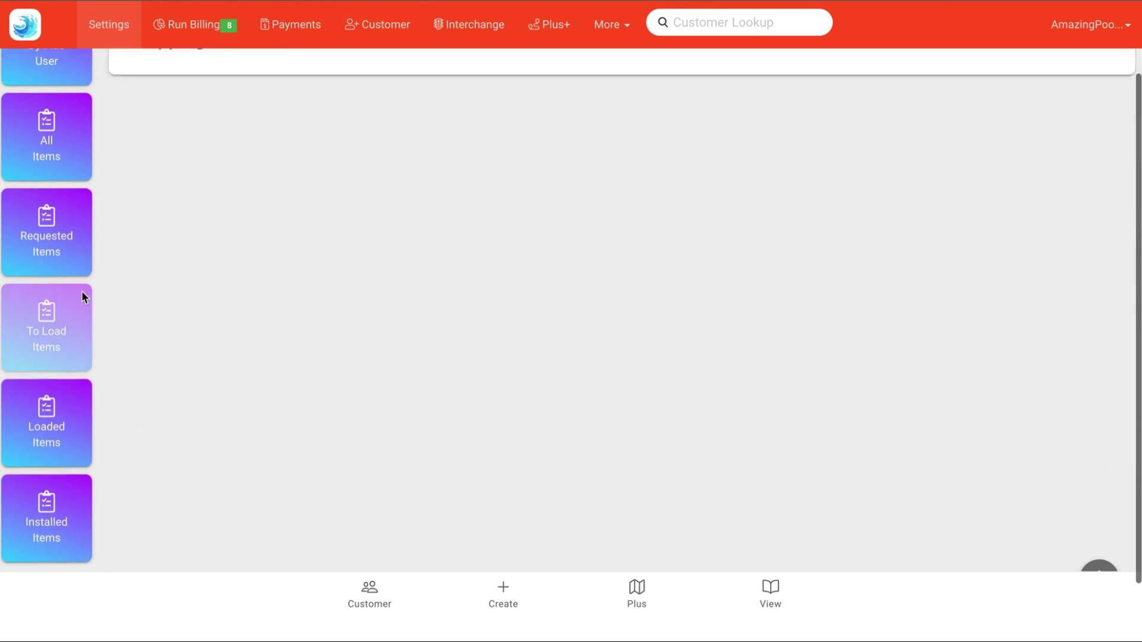
{"action": "scroll", "coordinate": [81, 290], "scroll_direction": "up", "scroll_amount": 2}
{"action": "left_click", "coordinate": [69, 145]}
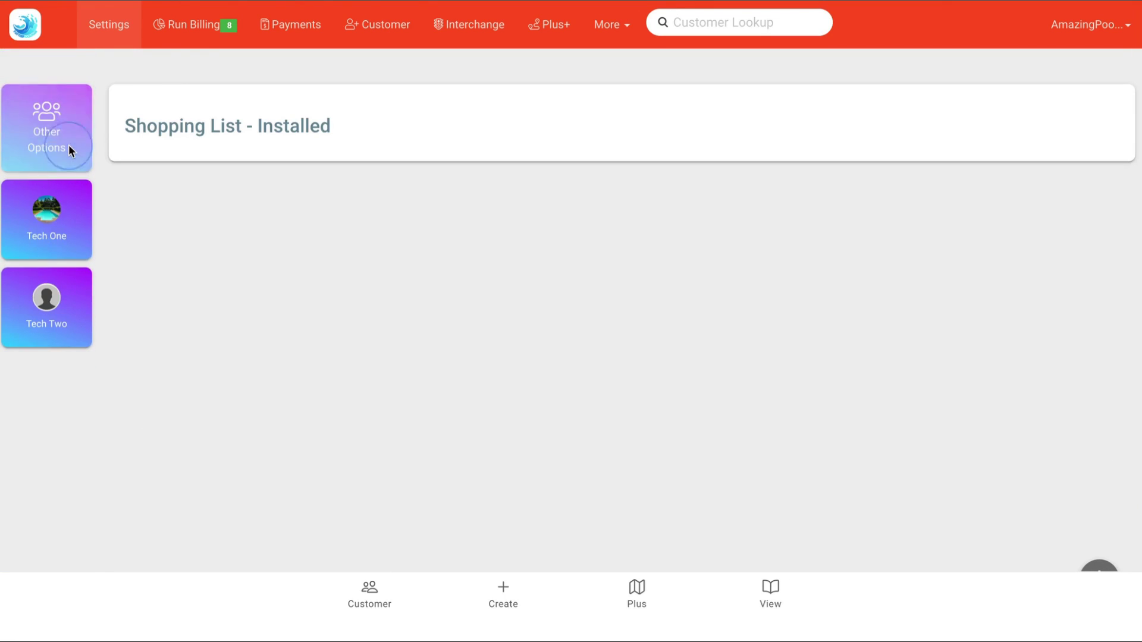
{"action": "left_click", "coordinate": [56, 226]}
{"action": "left_click", "coordinate": [47, 305]}
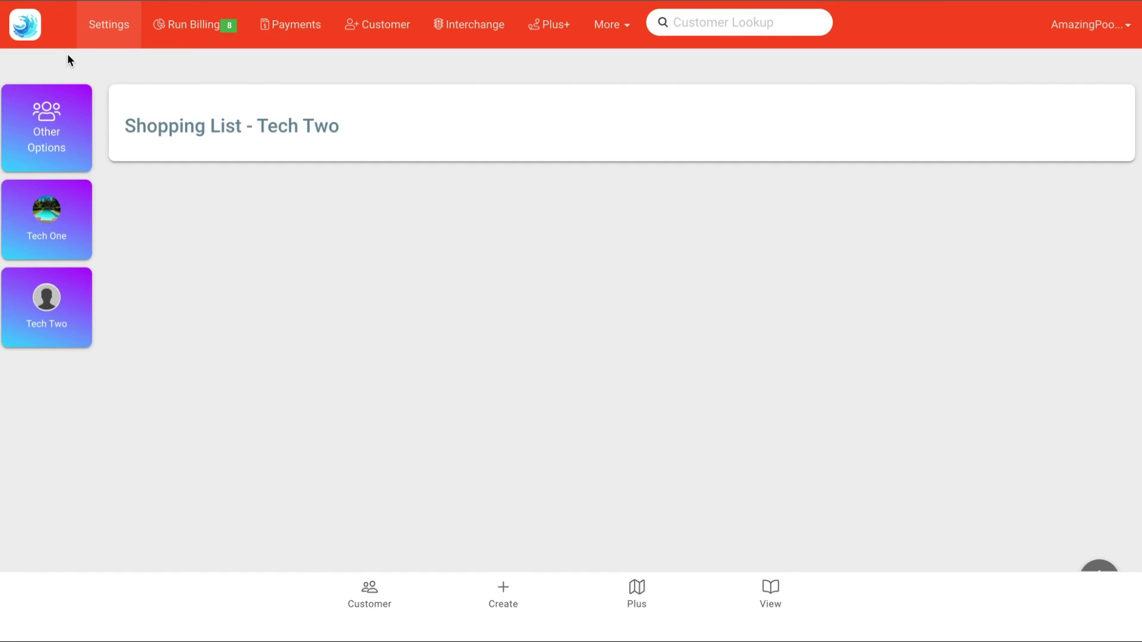
{"action": "left_click", "coordinate": [29, 27]}
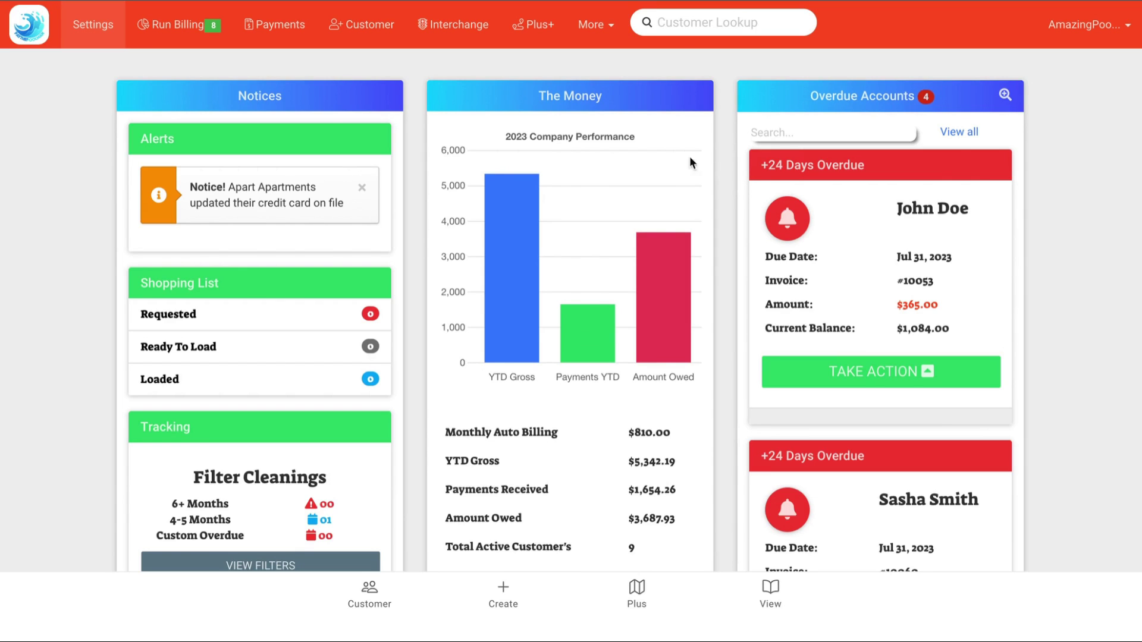
{"action": "scroll", "coordinate": [723, 359], "scroll_direction": "down", "scroll_amount": 1}
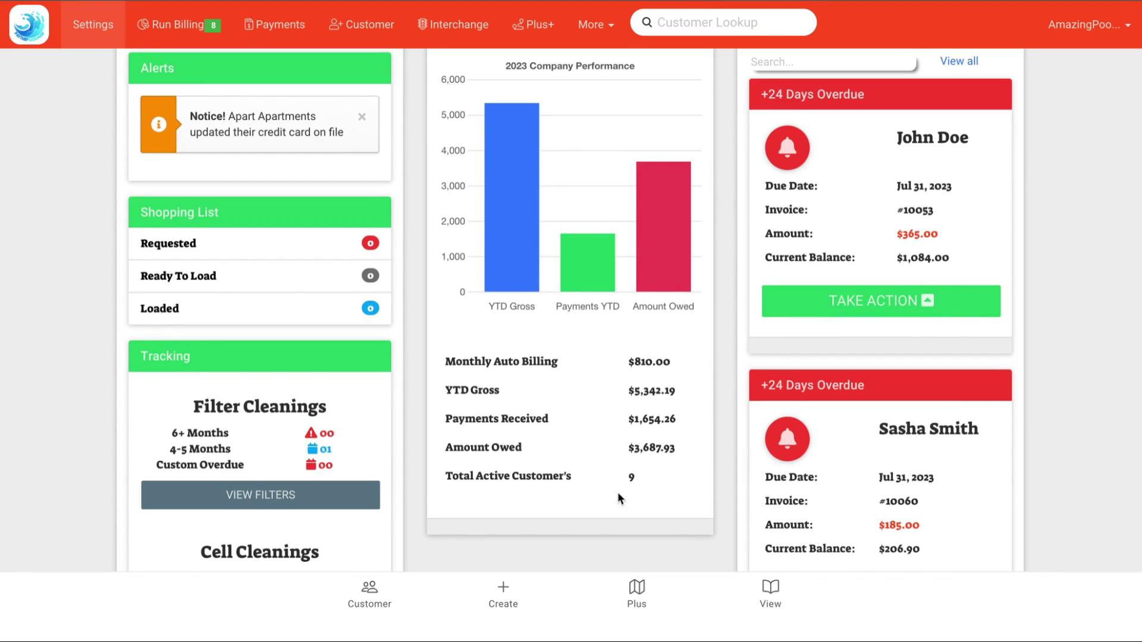
{"action": "scroll", "coordinate": [727, 357], "scroll_direction": "up", "scroll_amount": 1}
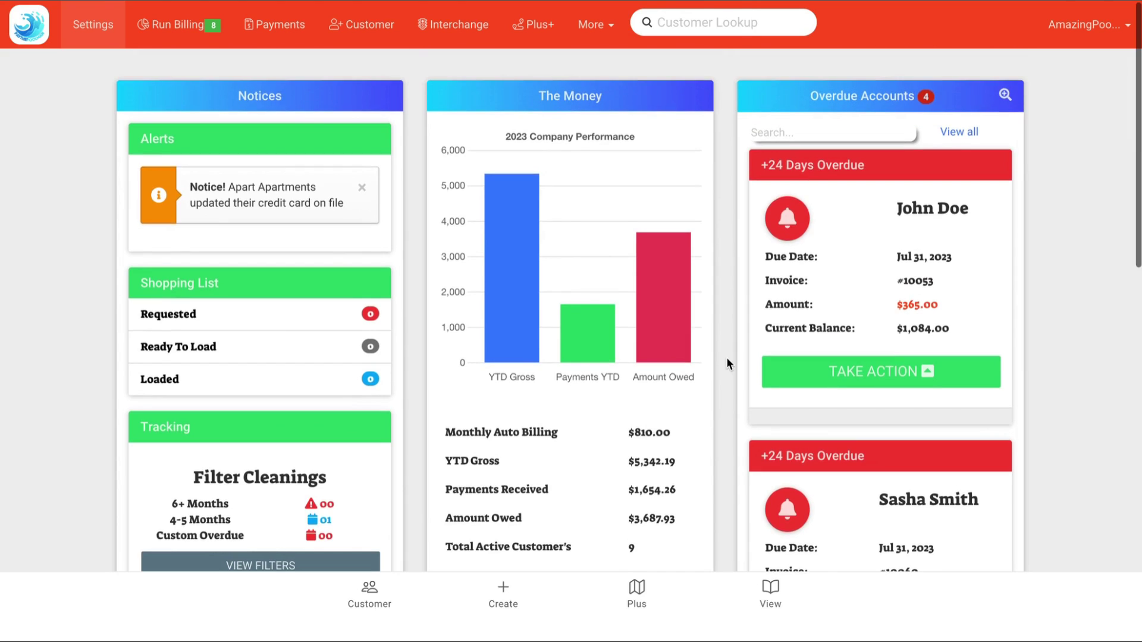
{"action": "left_click", "coordinate": [880, 372]}
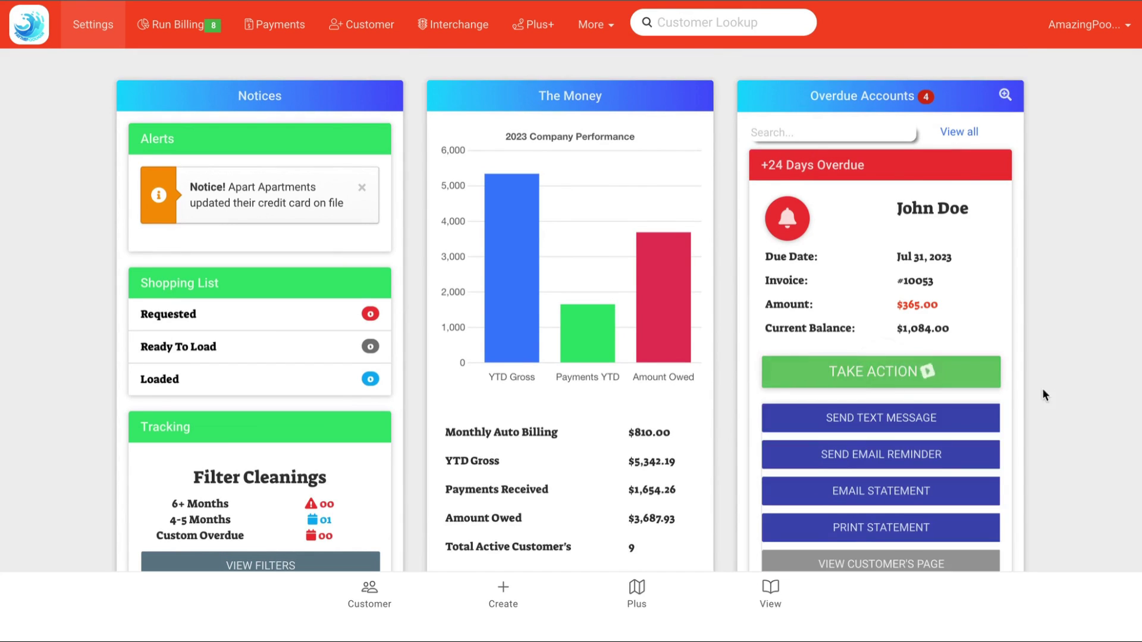
{"action": "scroll", "coordinate": [1053, 392], "scroll_direction": "down", "scroll_amount": 3}
{"action": "scroll", "coordinate": [1063, 254], "scroll_direction": "up", "scroll_amount": 3}
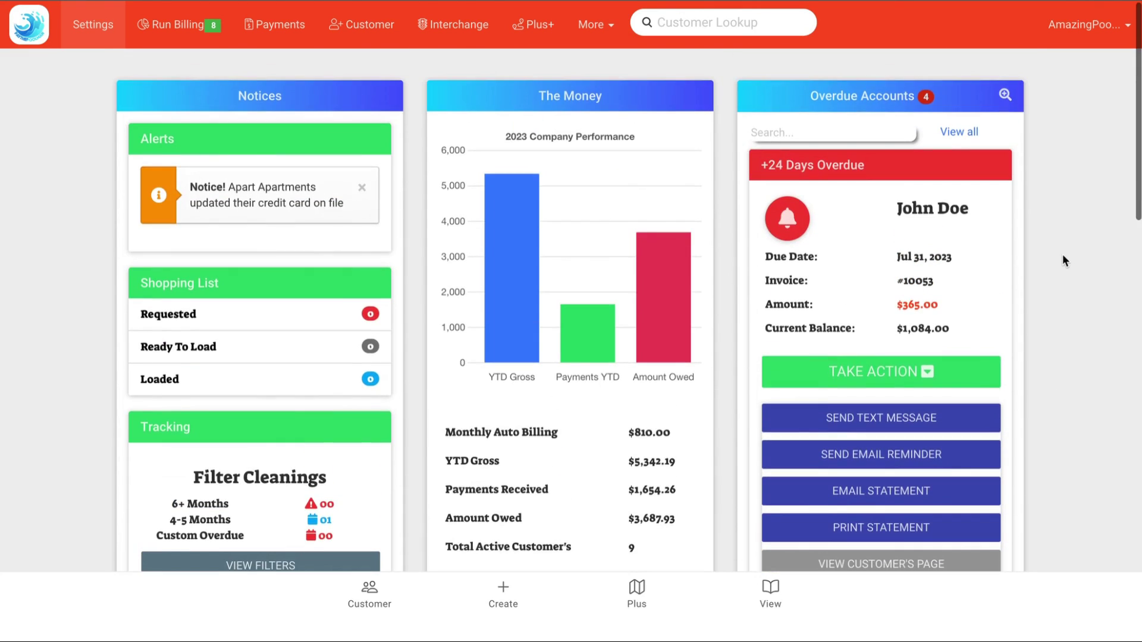
{"action": "left_click", "coordinate": [946, 385]}
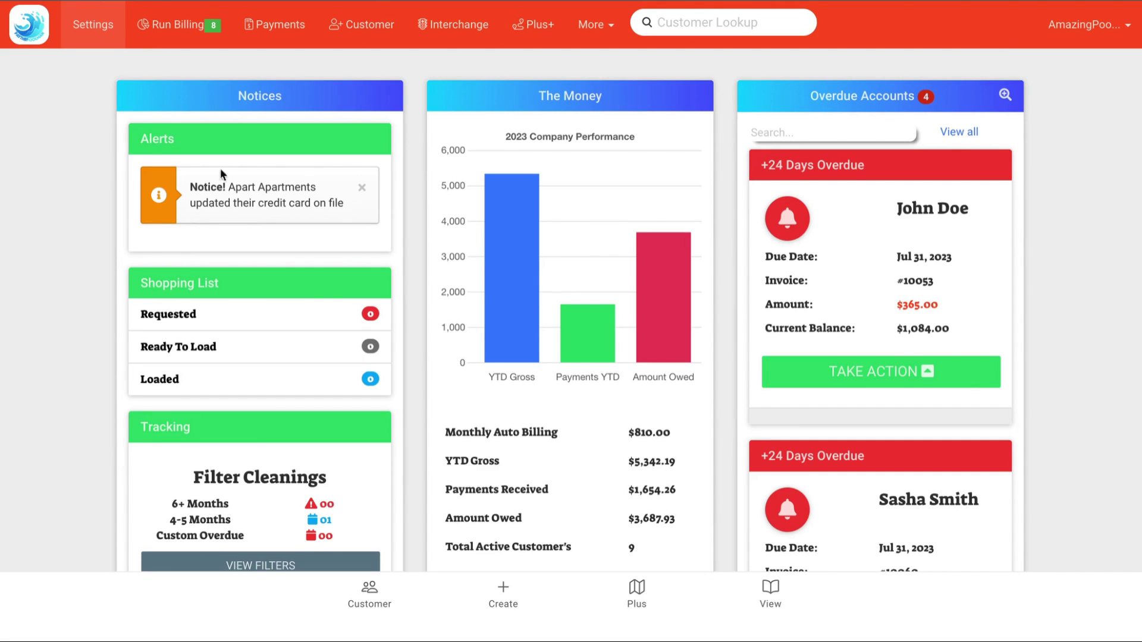
Review Company Information settings down to Help Options and back, then open Run Billing
{"action": "left_click", "coordinate": [90, 24]}
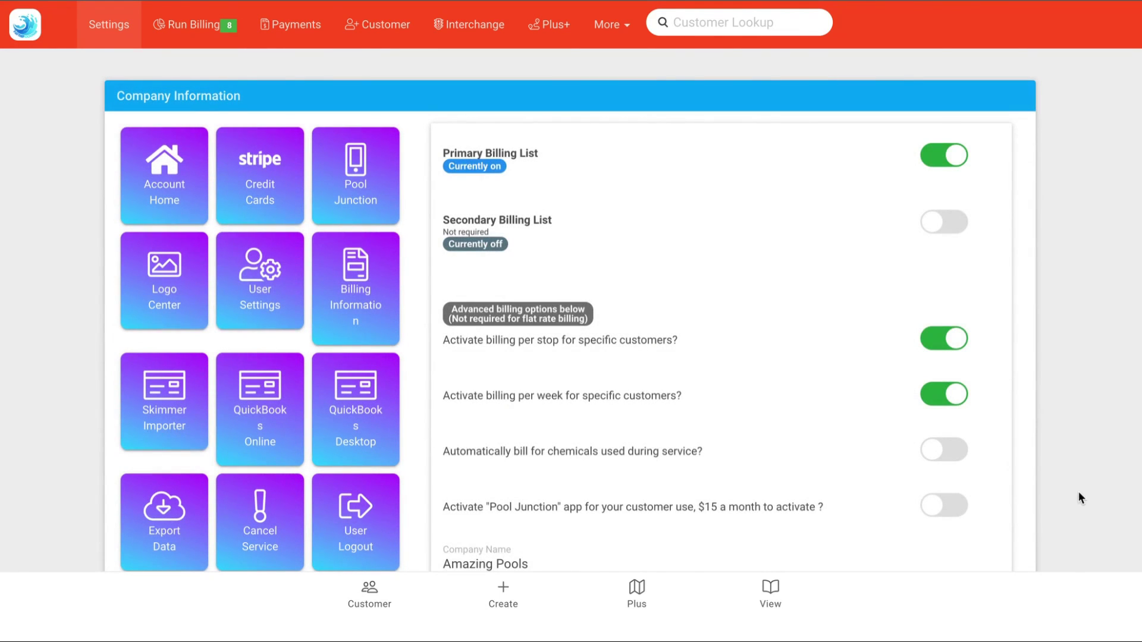
{"action": "scroll", "coordinate": [798, 359], "scroll_direction": "down", "scroll_amount": 2}
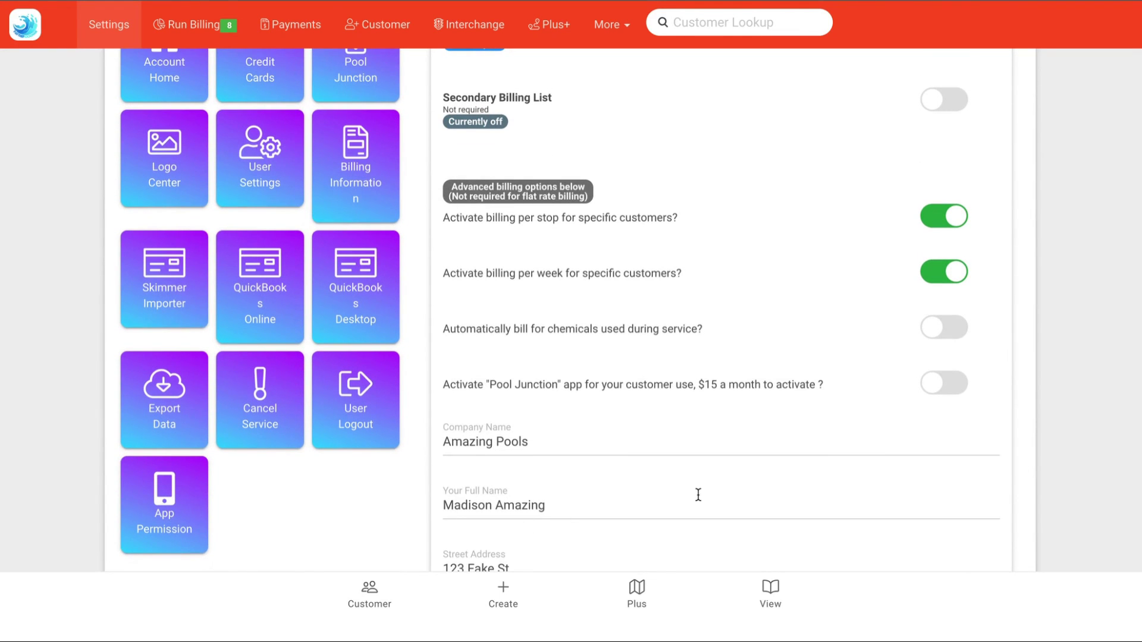
{"action": "scroll", "coordinate": [999, 522], "scroll_direction": "down", "scroll_amount": 3}
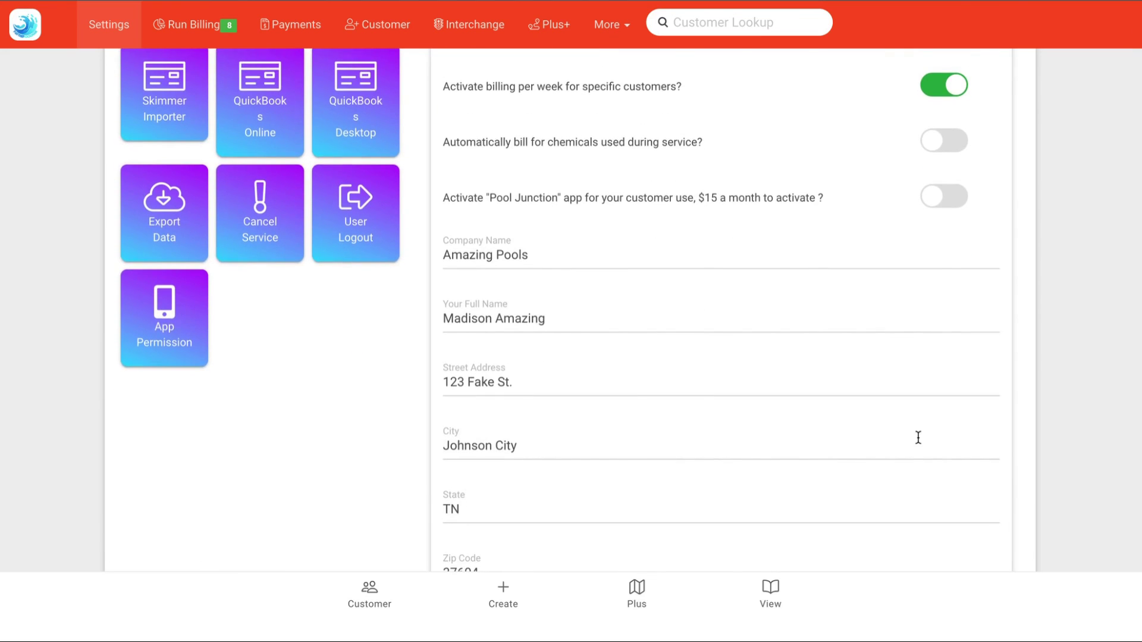
{"action": "scroll", "coordinate": [918, 437], "scroll_direction": "down", "scroll_amount": 18}
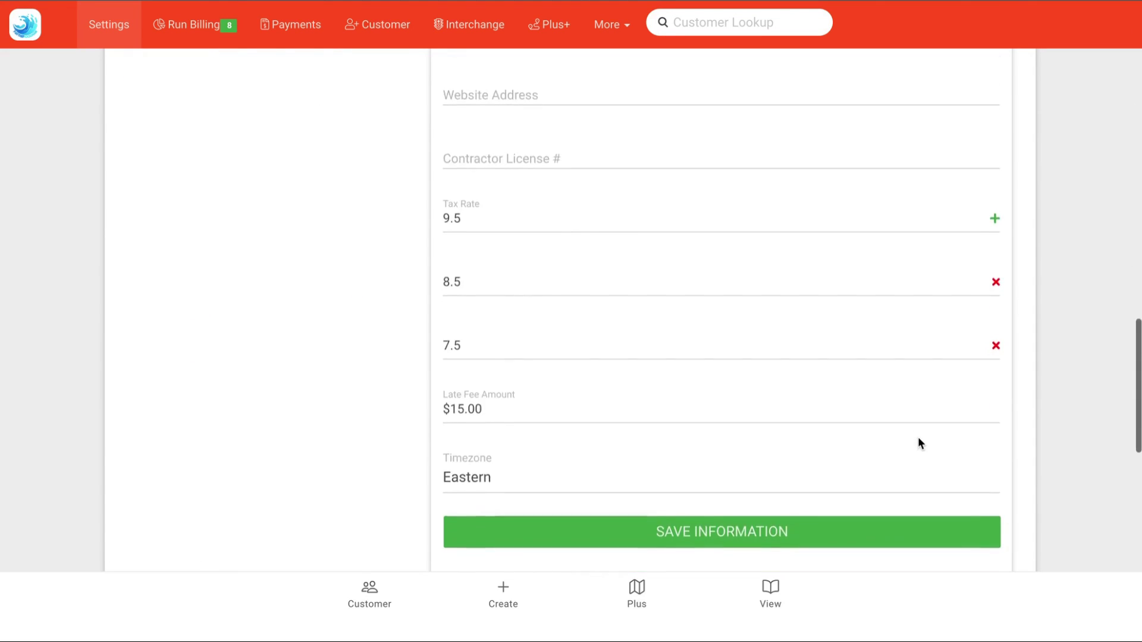
{"action": "scroll", "coordinate": [919, 439], "scroll_direction": "down", "scroll_amount": 13}
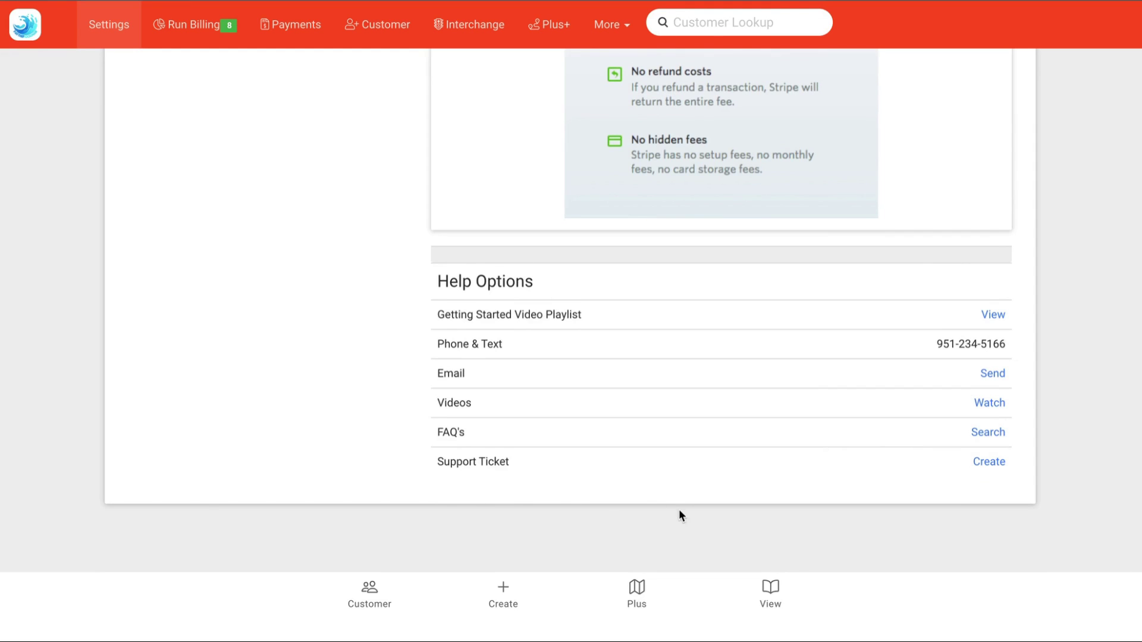
{"action": "scroll", "coordinate": [265, 366], "scroll_direction": "up", "scroll_amount": 20}
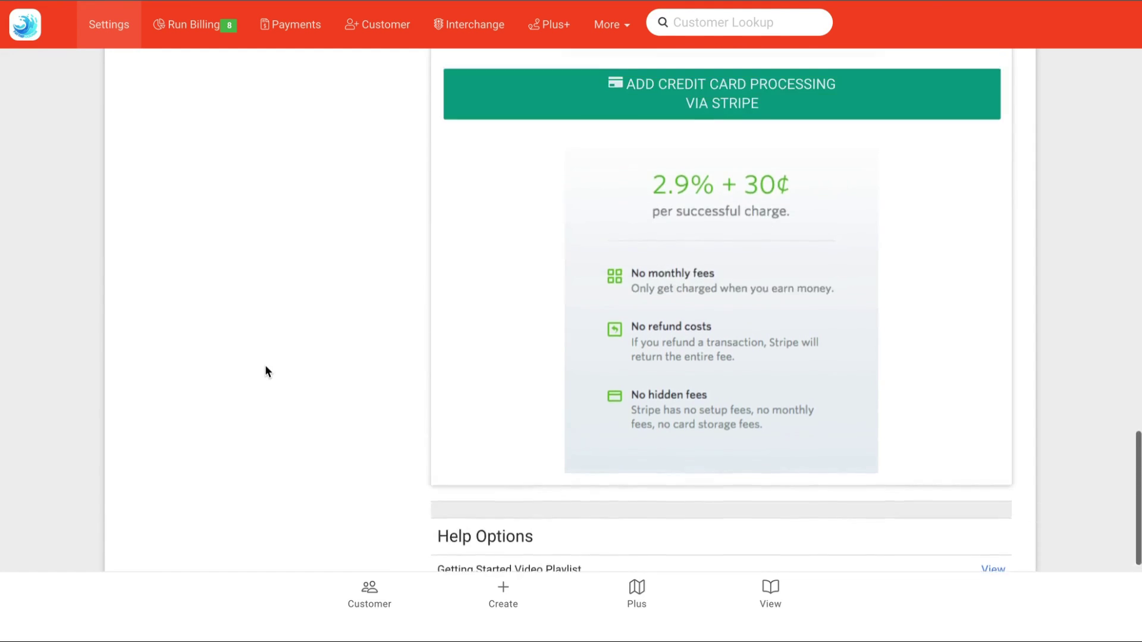
{"action": "scroll", "coordinate": [265, 372], "scroll_direction": "up", "scroll_amount": 8}
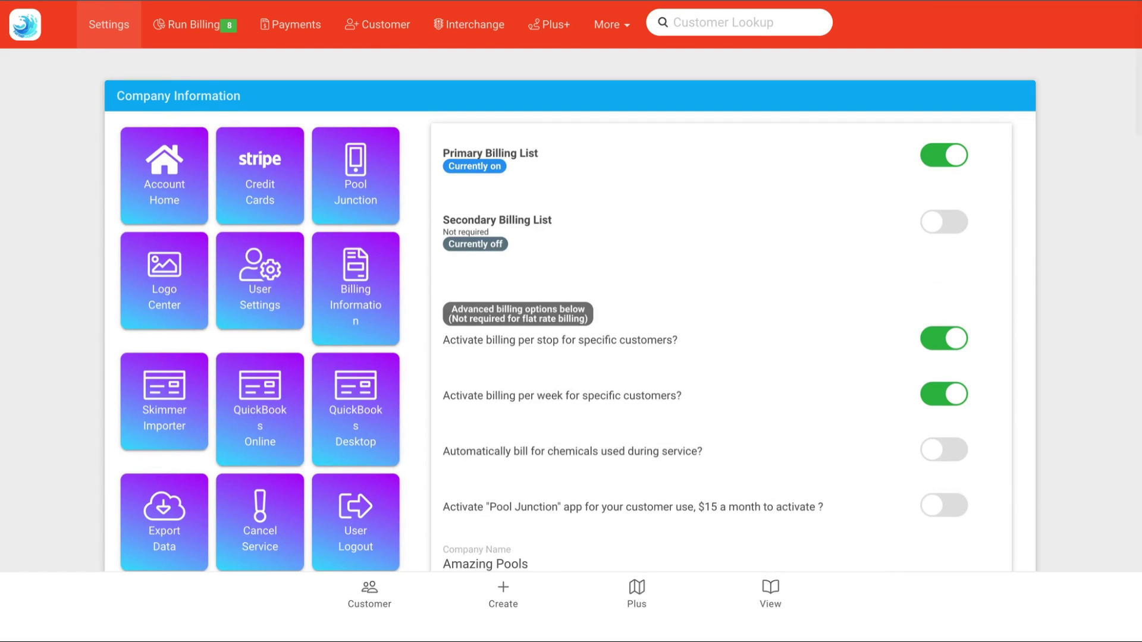
{"action": "left_click", "coordinate": [188, 30]}
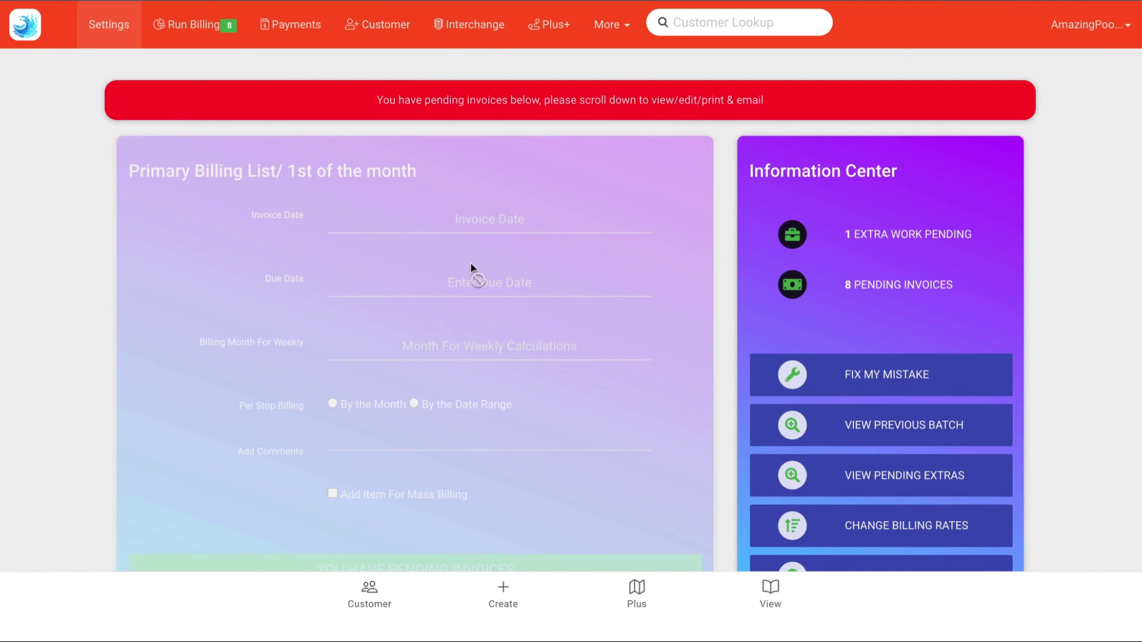
{"action": "scroll", "coordinate": [1095, 452], "scroll_direction": "down", "scroll_amount": 3}
{"action": "scroll", "coordinate": [1094, 459], "scroll_direction": "up", "scroll_amount": 3}
{"action": "scroll", "coordinate": [1063, 494], "scroll_direction": "down", "scroll_amount": 10}
{"action": "scroll", "coordinate": [1064, 497], "scroll_direction": "down", "scroll_amount": 10}
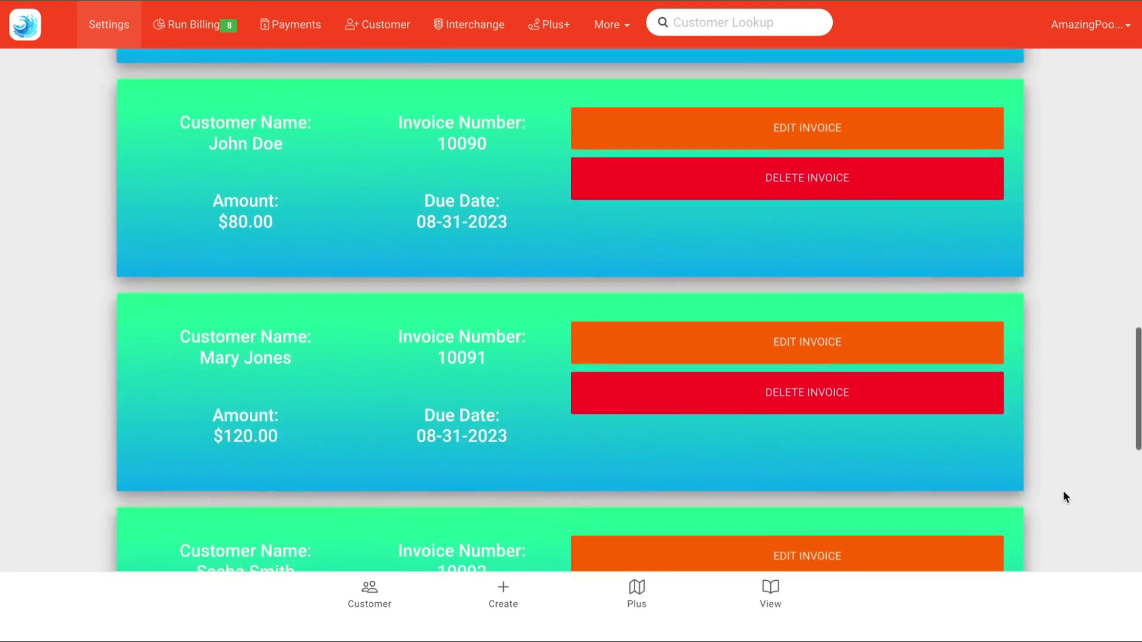
{"action": "scroll", "coordinate": [1063, 497], "scroll_direction": "up", "scroll_amount": 15}
{"action": "scroll", "coordinate": [1063, 497], "scroll_direction": "up", "scroll_amount": 2}
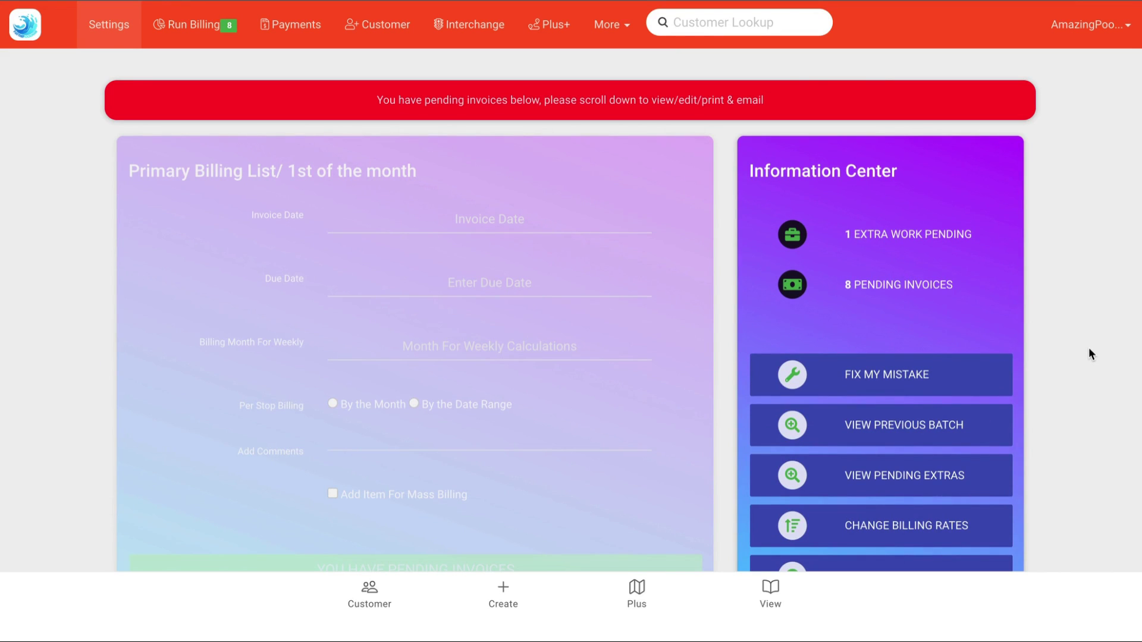
Open the Payments page and scroll through the Previous Payments list
{"action": "left_click", "coordinate": [318, 38]}
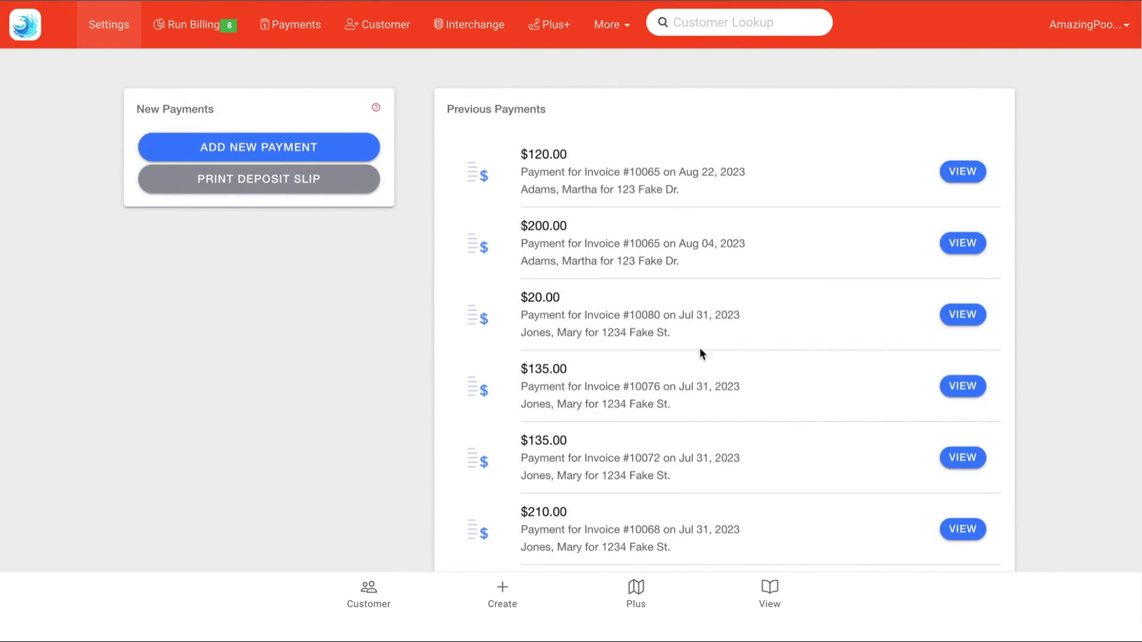
{"action": "scroll", "coordinate": [700, 352], "scroll_direction": "down", "scroll_amount": 4}
{"action": "scroll", "coordinate": [700, 350], "scroll_direction": "up", "scroll_amount": 4}
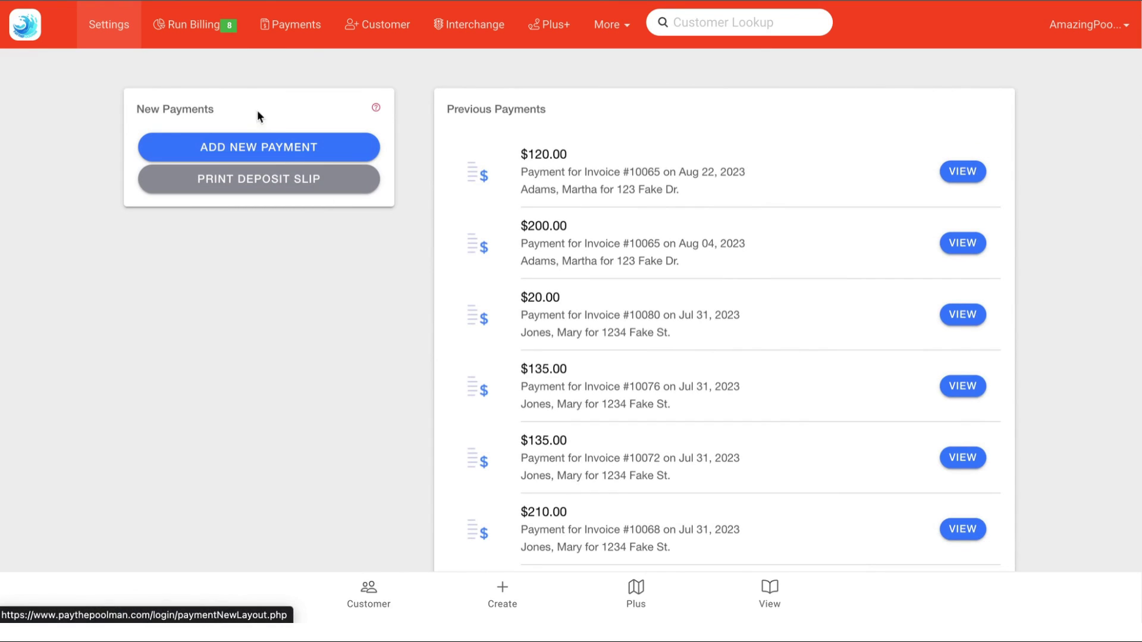
Open the Customer page, then bring up the Create choices and cancel them
{"action": "left_click", "coordinate": [388, 26]}
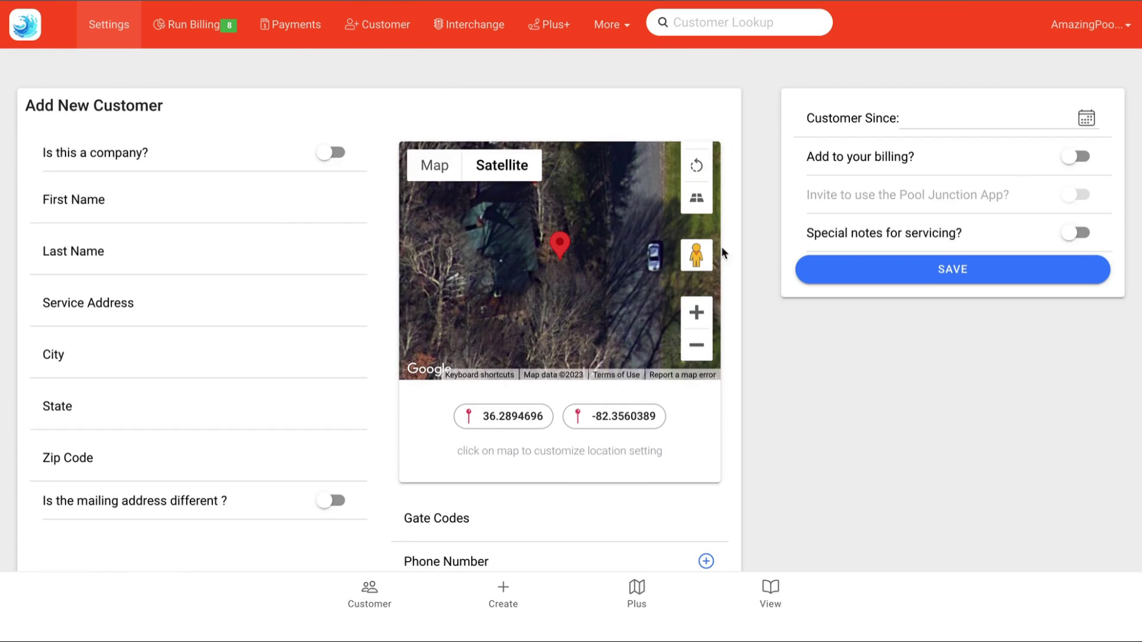
{"action": "scroll", "coordinate": [712, 405], "scroll_direction": "down", "scroll_amount": 2}
{"action": "scroll", "coordinate": [712, 405], "scroll_direction": "up", "scroll_amount": 2}
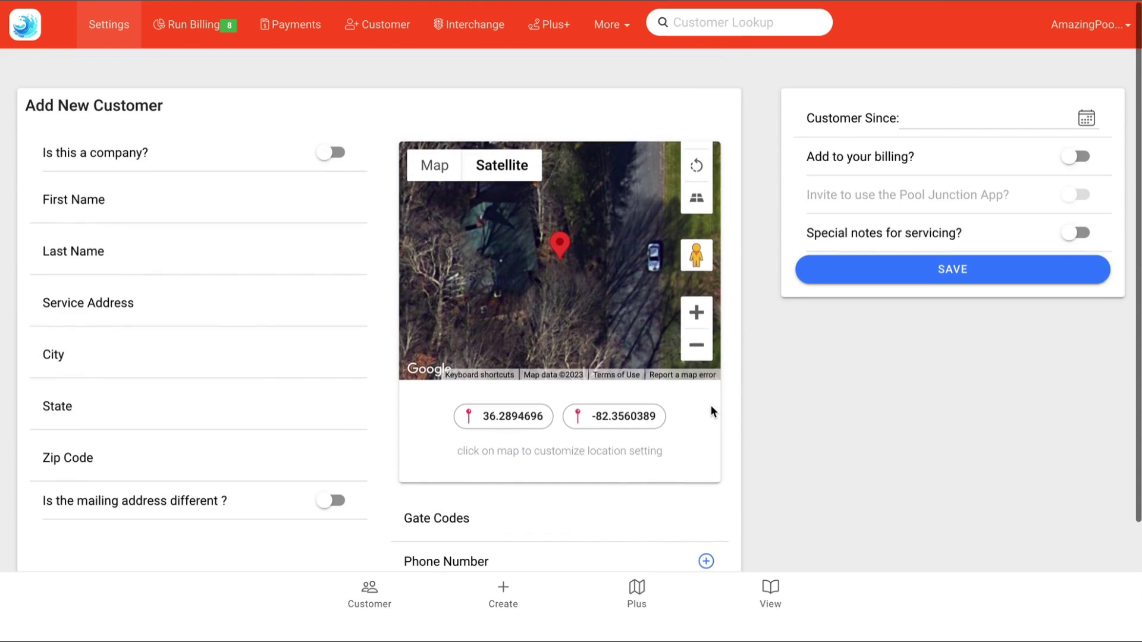
{"action": "left_click", "coordinate": [502, 602]}
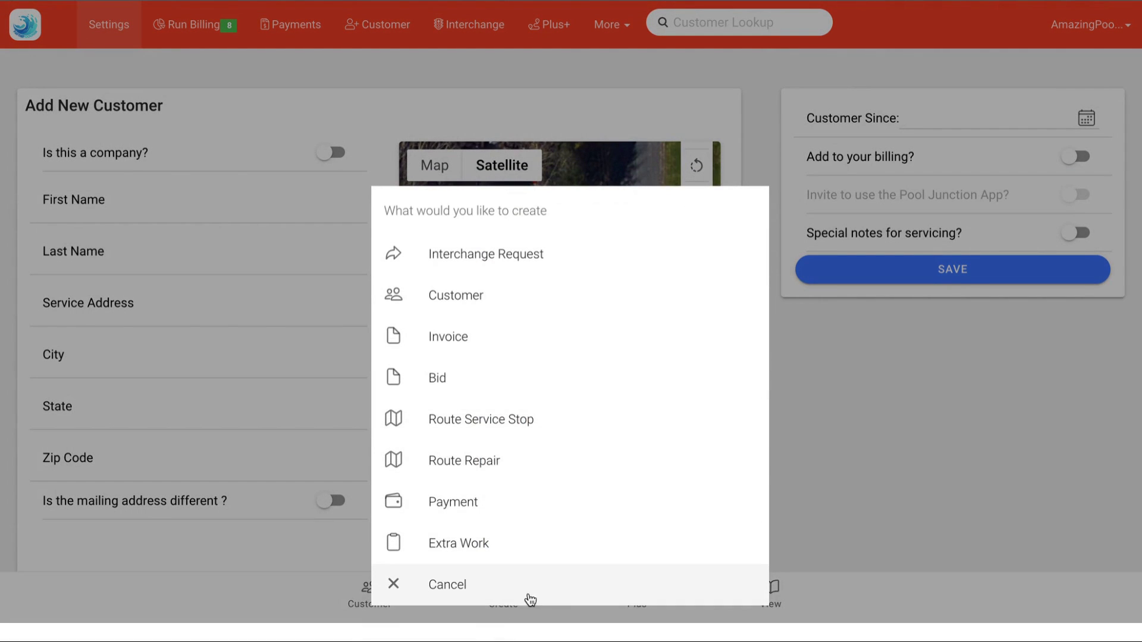
{"action": "left_click", "coordinate": [520, 599]}
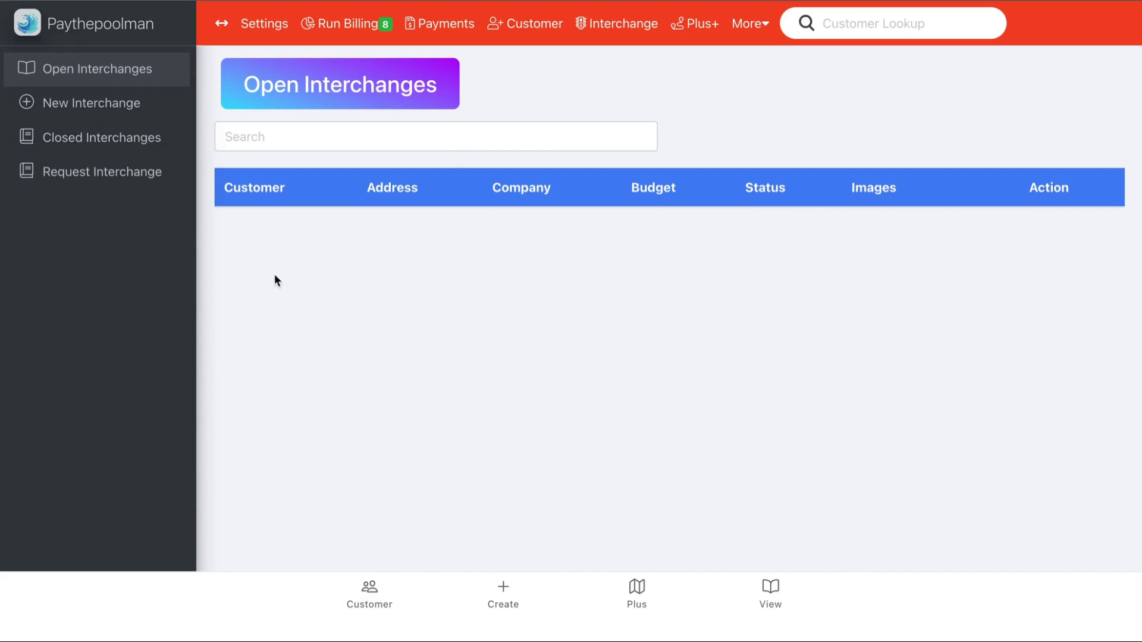
{"action": "left_click", "coordinate": [132, 185]}
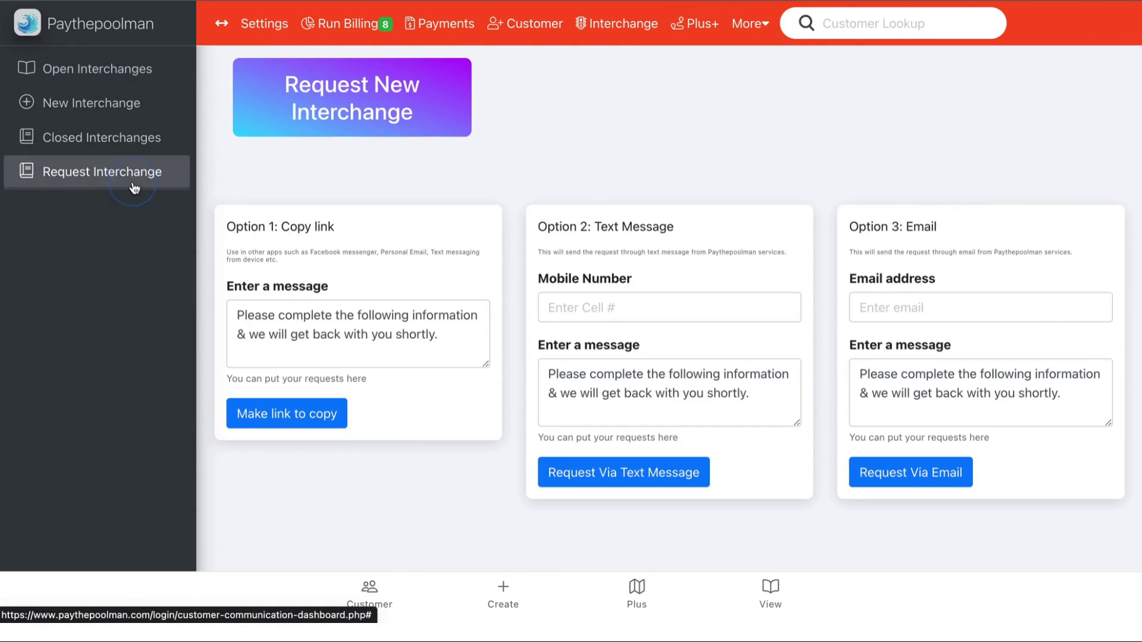
{"action": "left_click", "coordinate": [504, 592]}
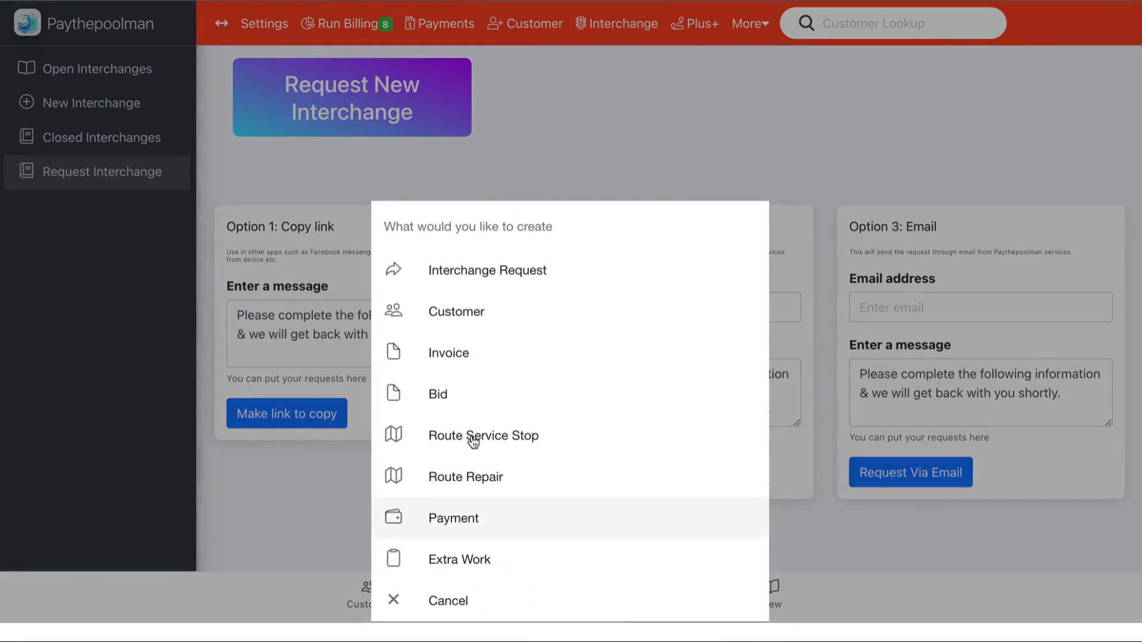
{"action": "left_click", "coordinate": [511, 134]}
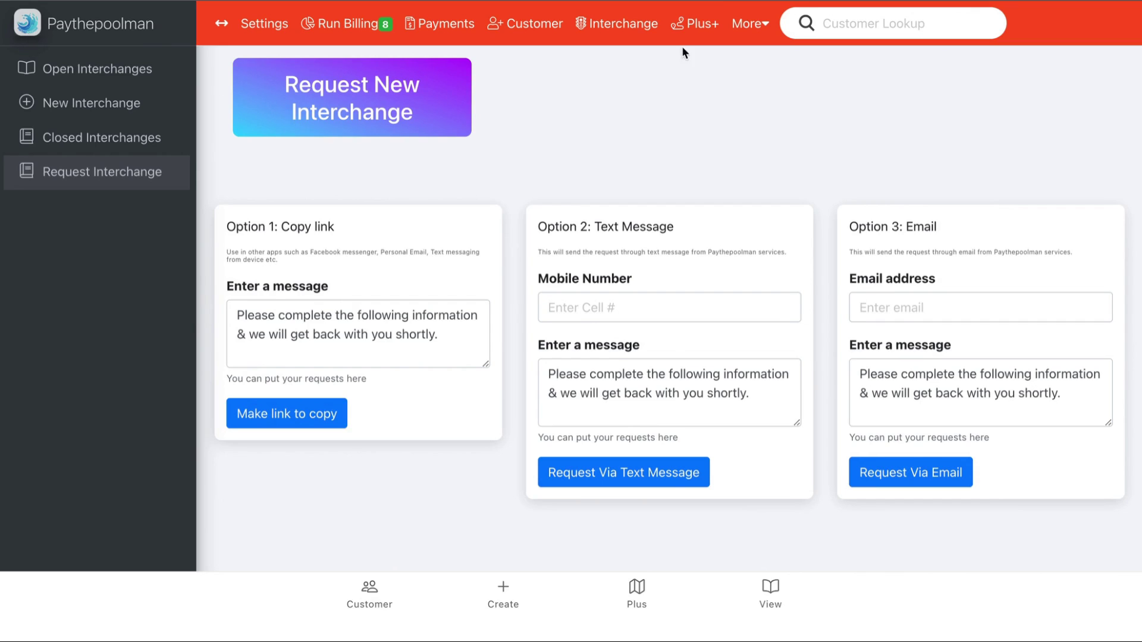
View the Plus+ control panel from the top nav and the More menu, returning Home each time
{"action": "left_click", "coordinate": [695, 24]}
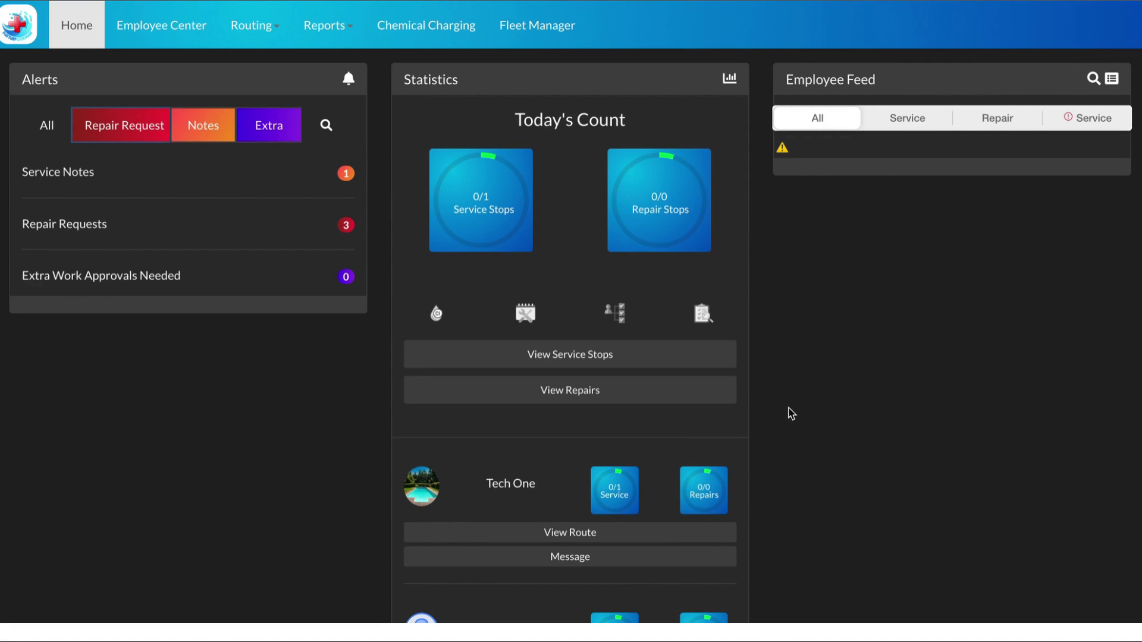
{"action": "left_click", "coordinate": [76, 24]}
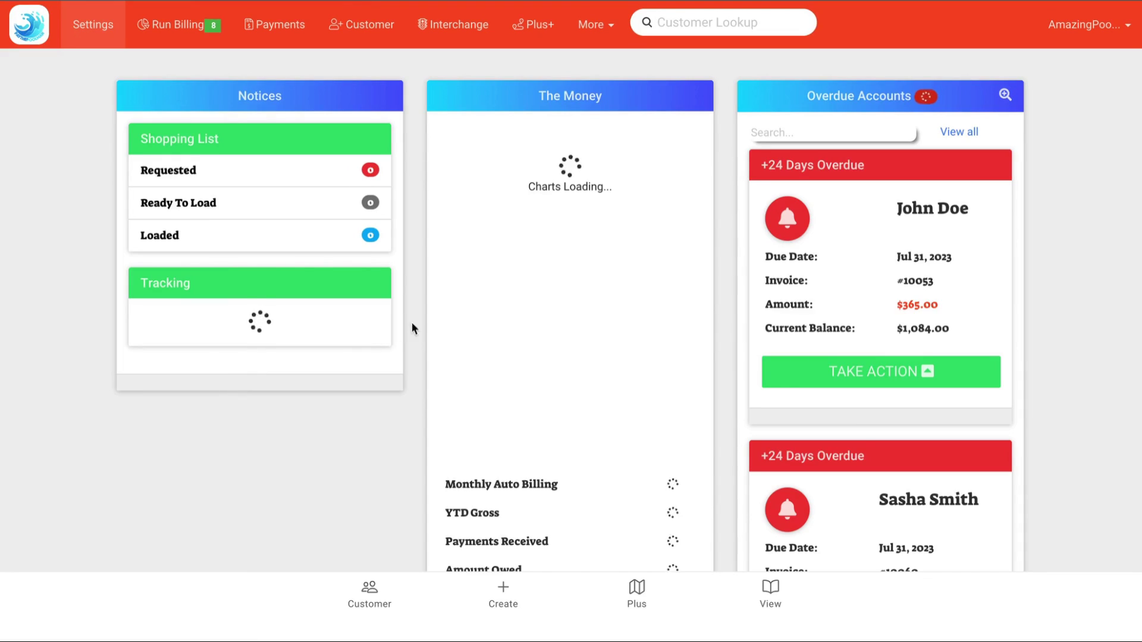
{"action": "left_click", "coordinate": [597, 23]}
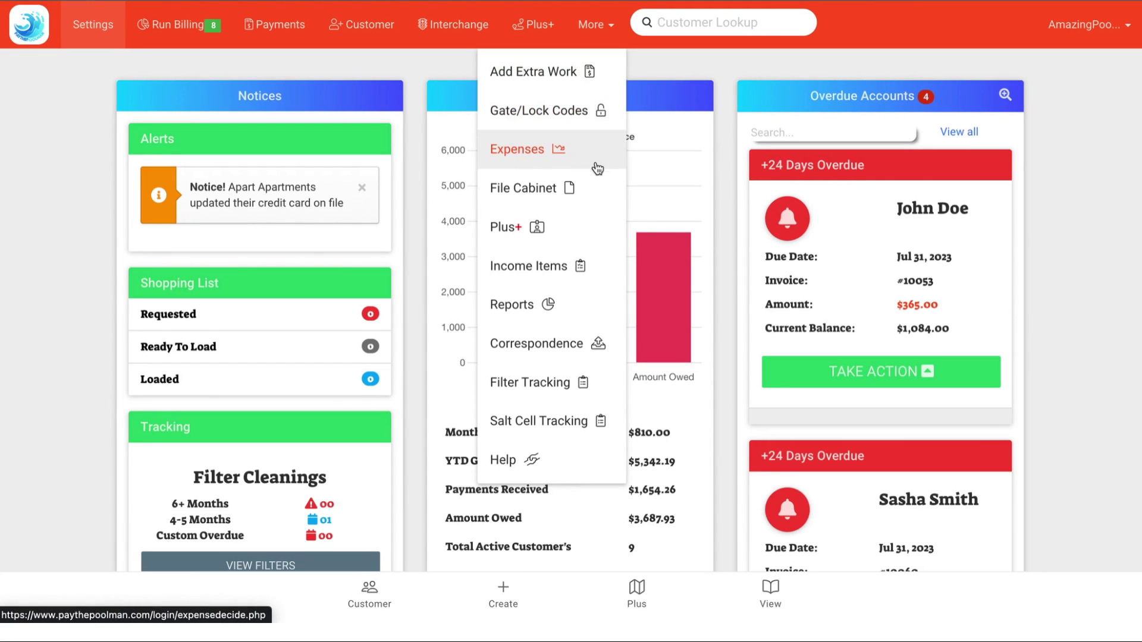
{"action": "left_click", "coordinate": [576, 237]}
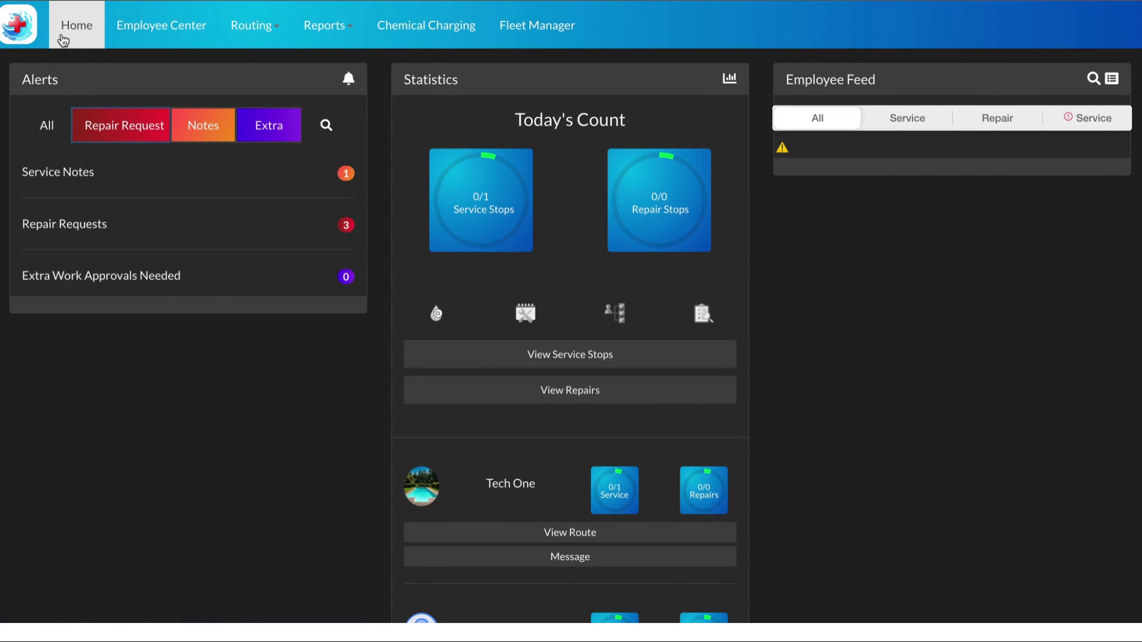
{"action": "left_click", "coordinate": [66, 31]}
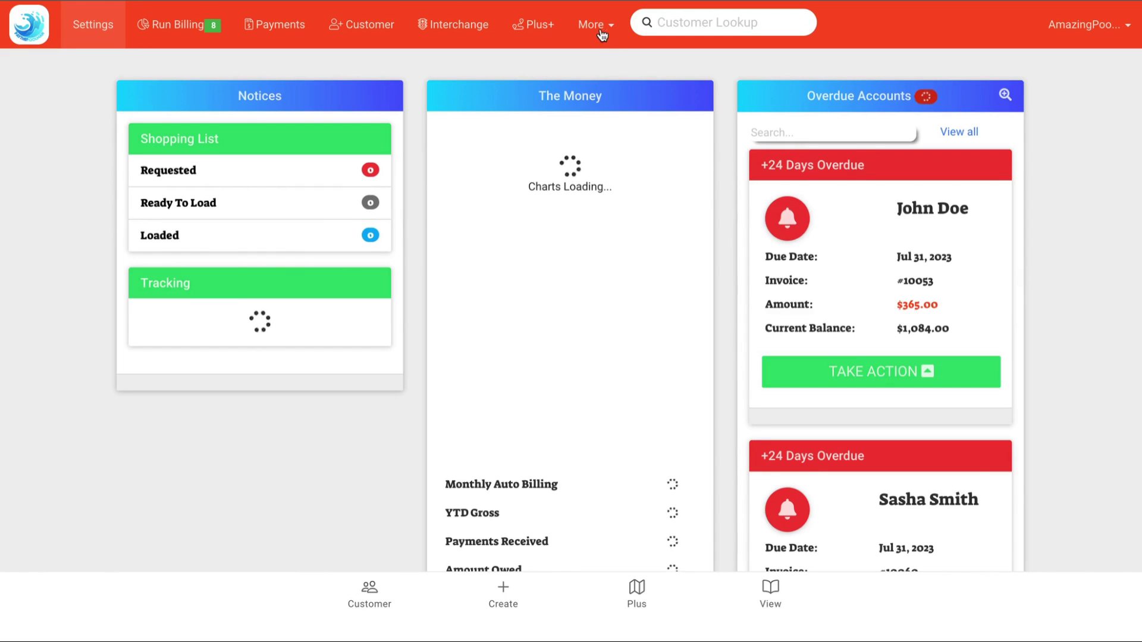
{"action": "left_click", "coordinate": [598, 27]}
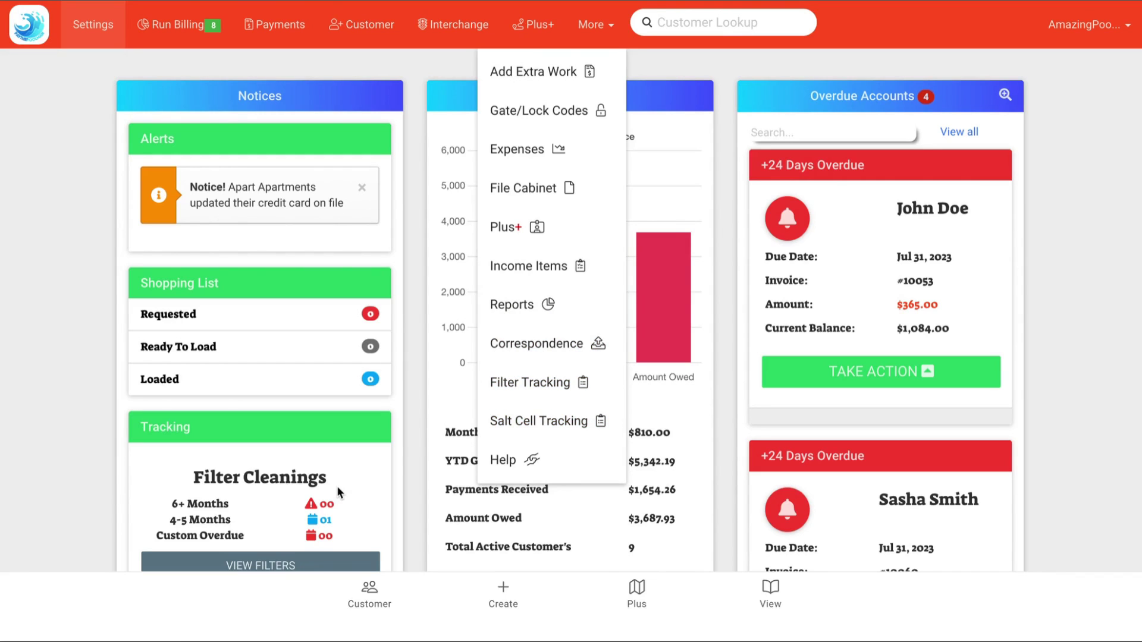
{"action": "left_click", "coordinate": [421, 476]}
{"action": "scroll", "coordinate": [352, 523], "scroll_direction": "down", "scroll_amount": 4}
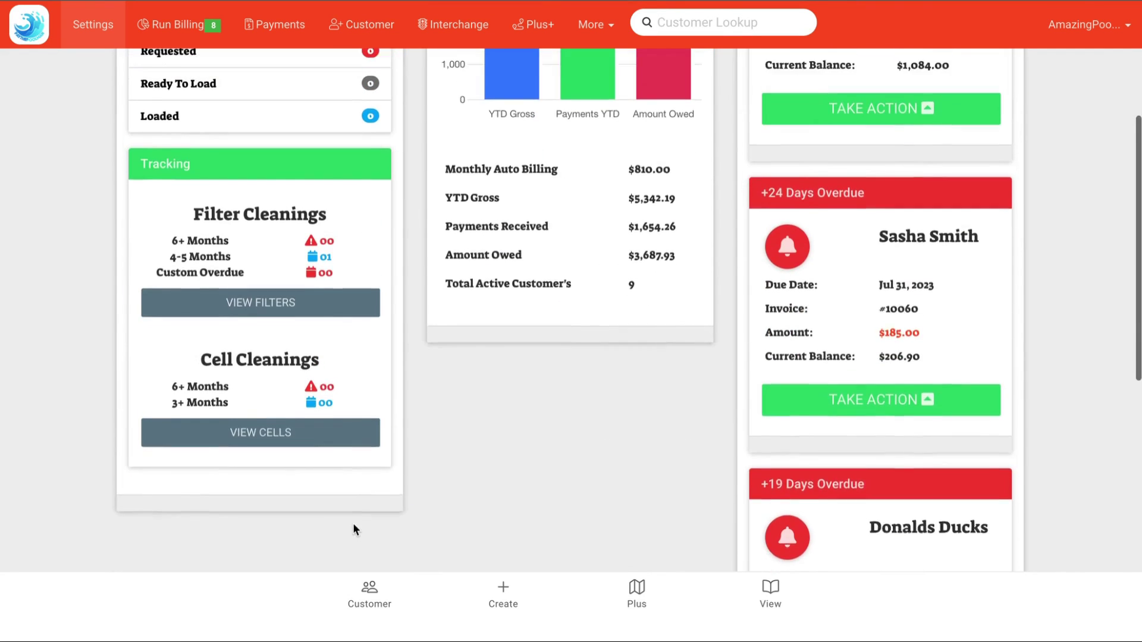
{"action": "scroll", "coordinate": [352, 523], "scroll_direction": "up", "scroll_amount": 2}
{"action": "left_click", "coordinate": [595, 24]}
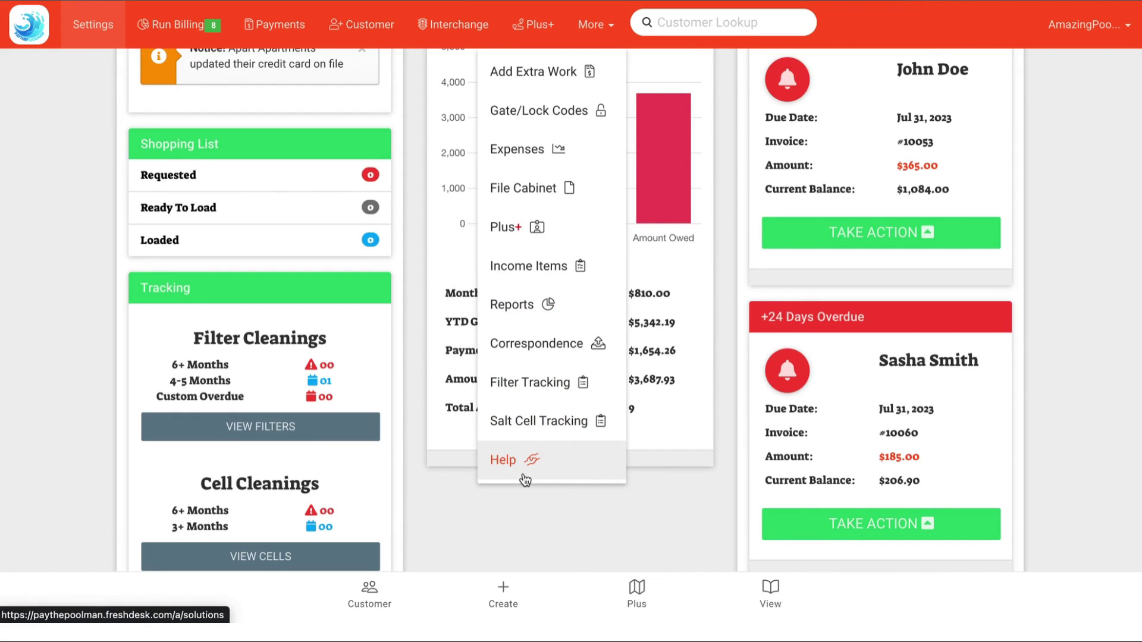
{"action": "left_click", "coordinate": [570, 508]}
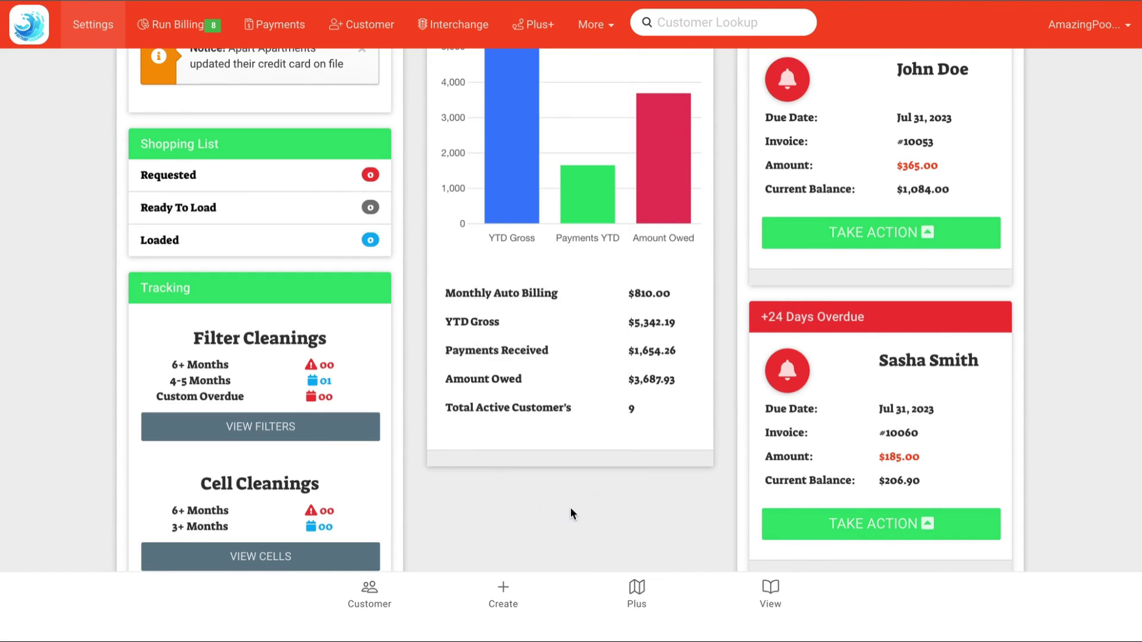
{"action": "scroll", "coordinate": [693, 503], "scroll_direction": "up", "scroll_amount": 2}
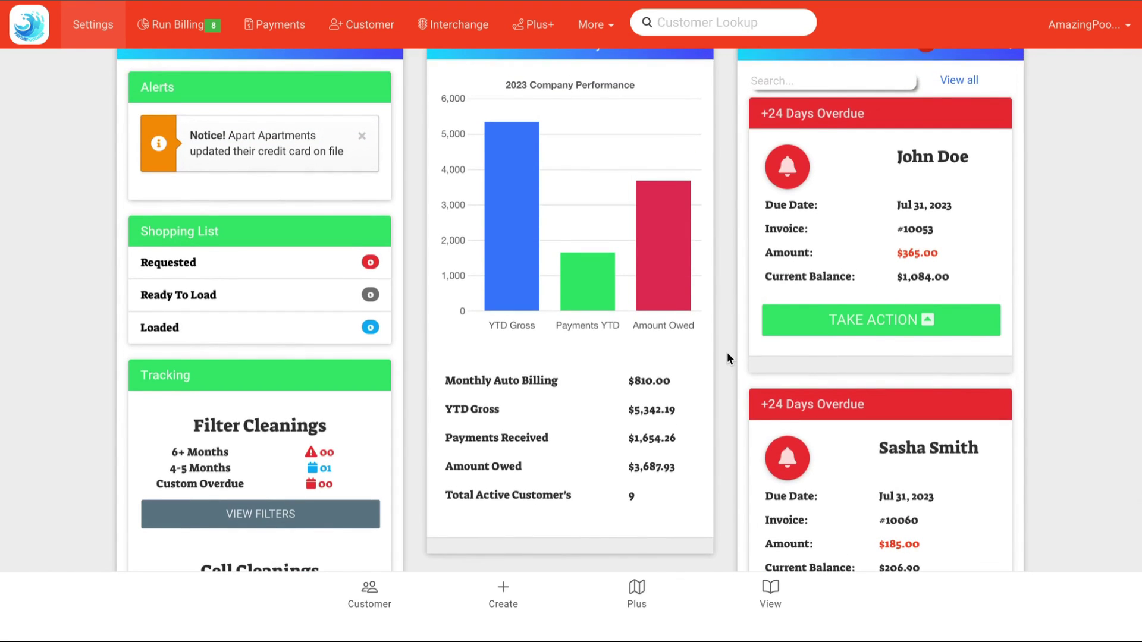
{"action": "scroll", "coordinate": [727, 352], "scroll_direction": "up", "scroll_amount": 1}
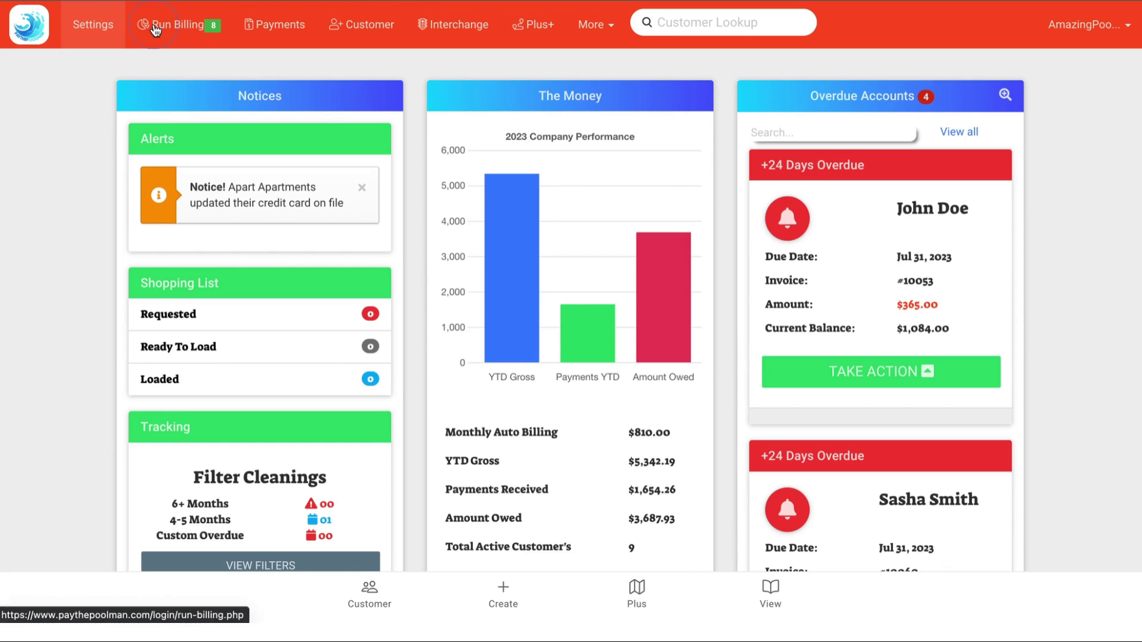
{"action": "left_click", "coordinate": [370, 590]}
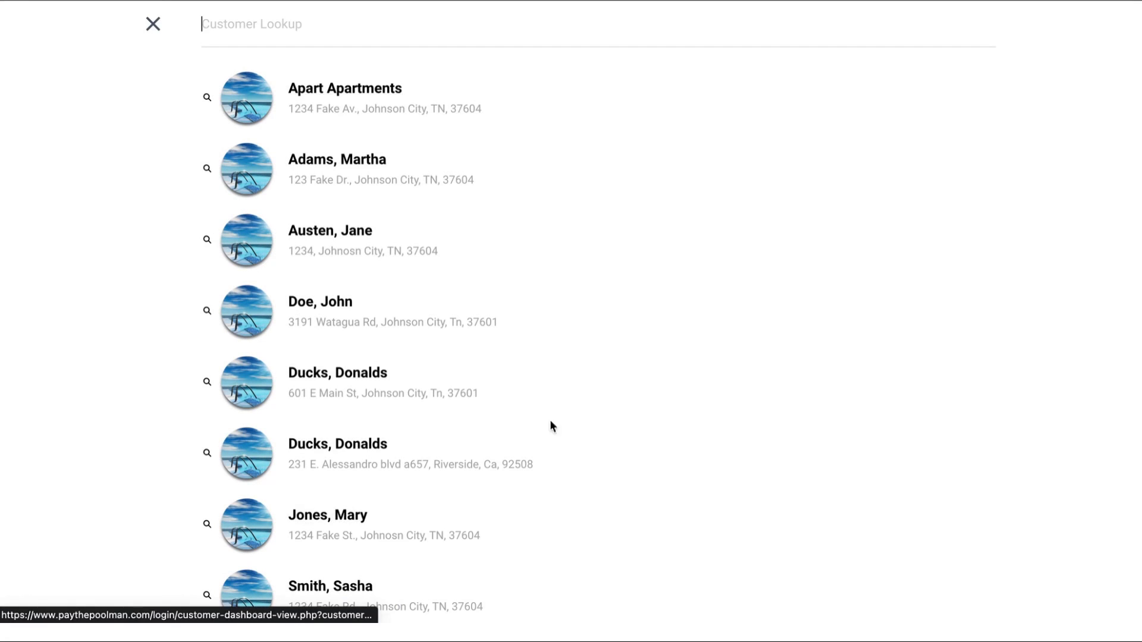
{"action": "left_click", "coordinate": [154, 25]}
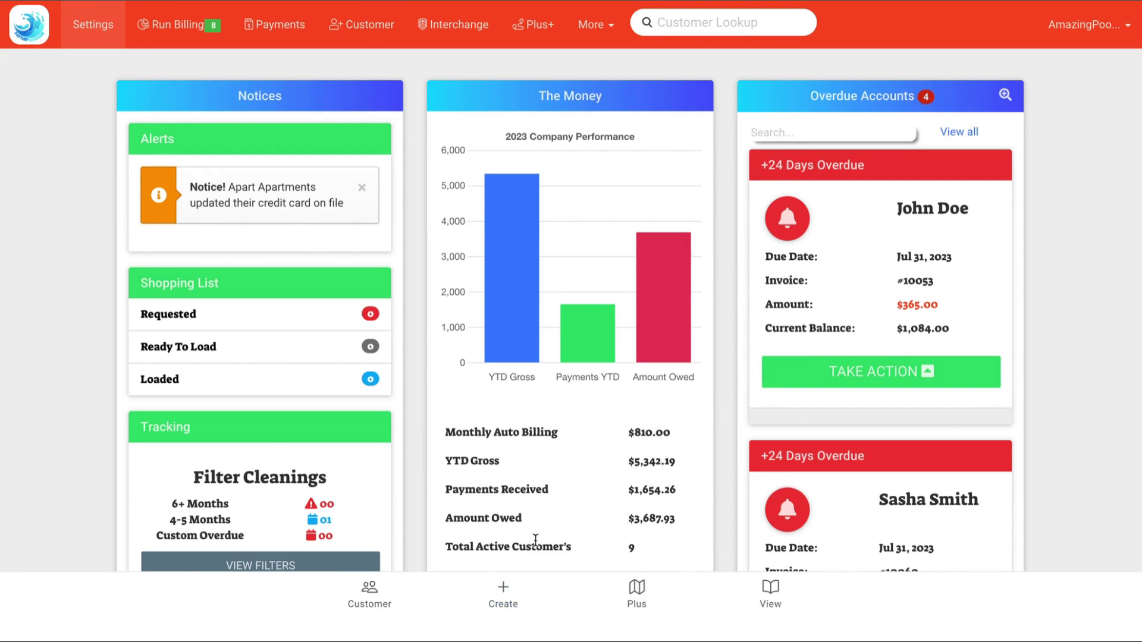
{"action": "left_click", "coordinate": [506, 598]}
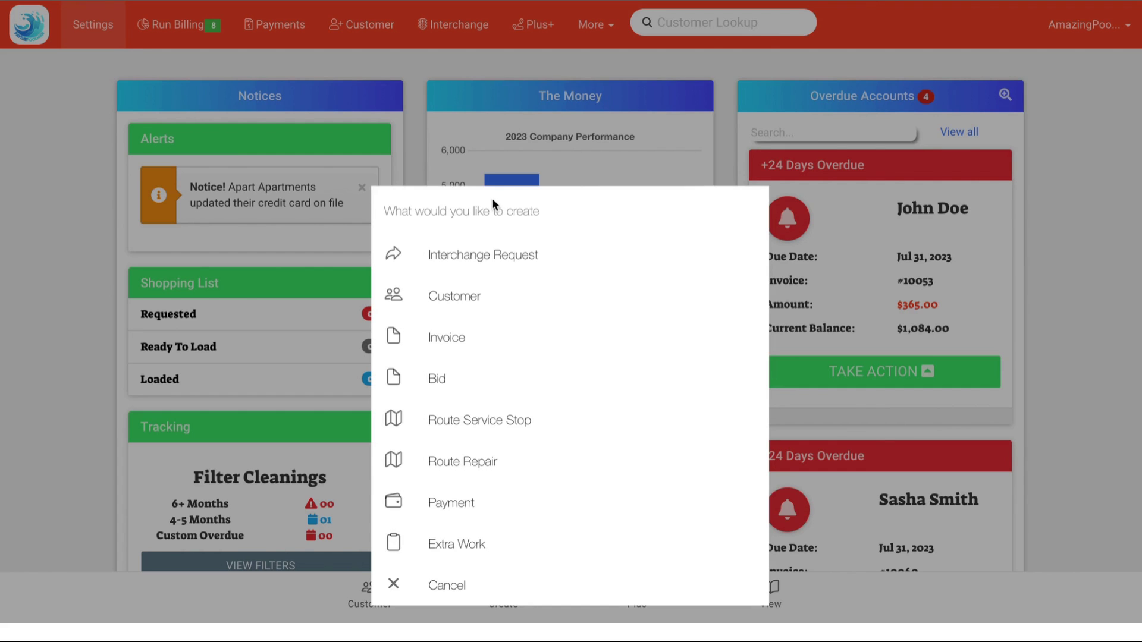
{"action": "left_click", "coordinate": [495, 252]}
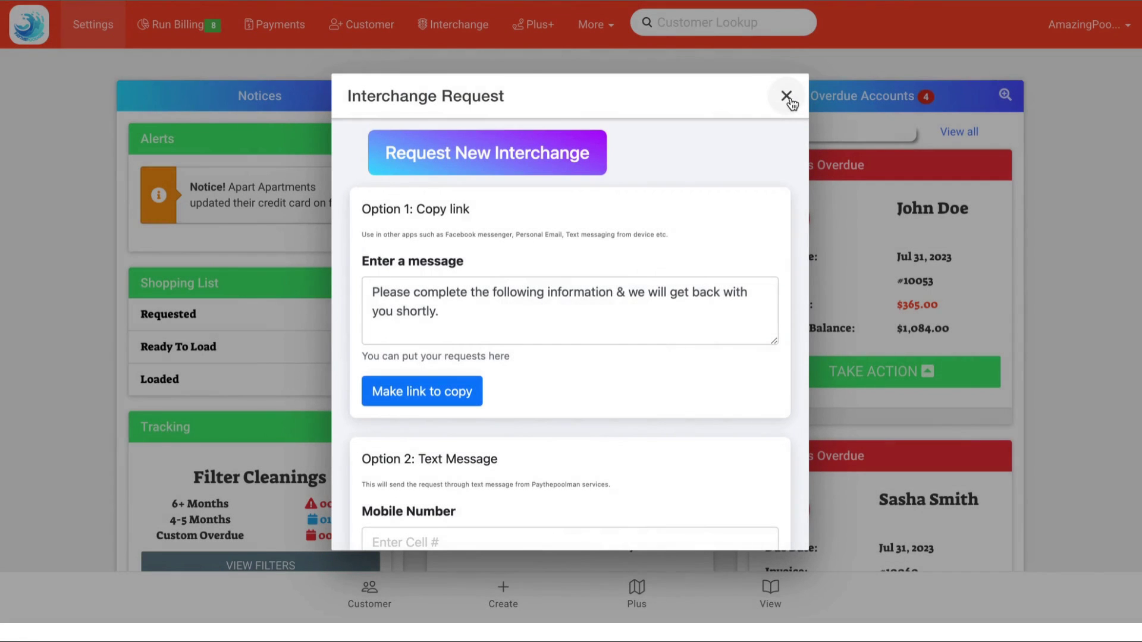
{"action": "left_click", "coordinate": [786, 96]}
{"action": "left_click", "coordinate": [501, 598]}
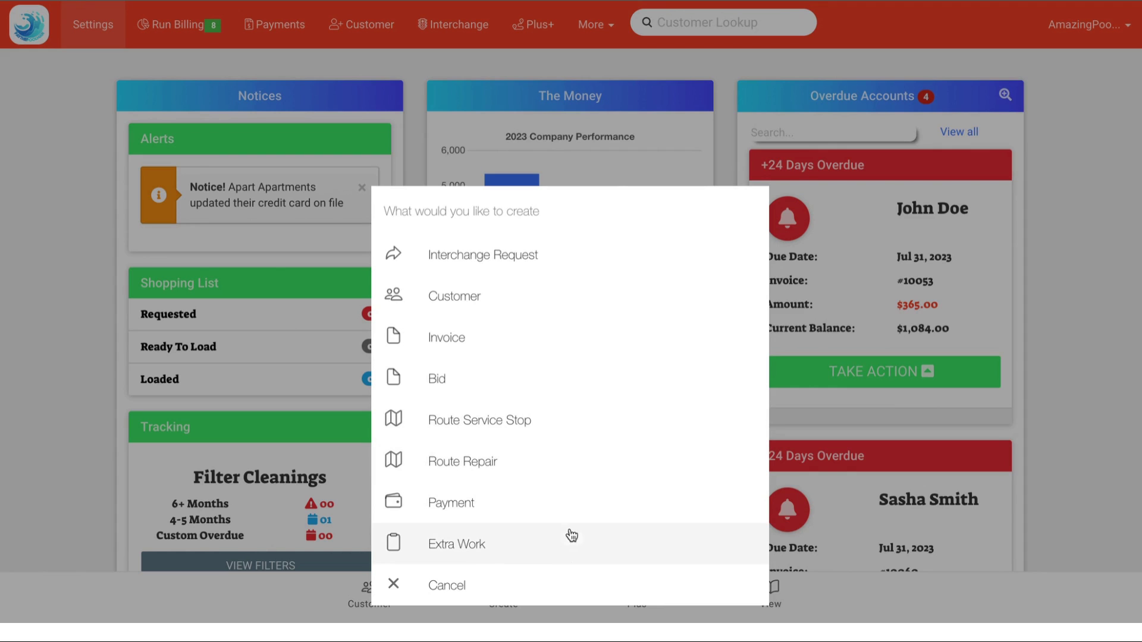
{"action": "left_click", "coordinate": [529, 340]}
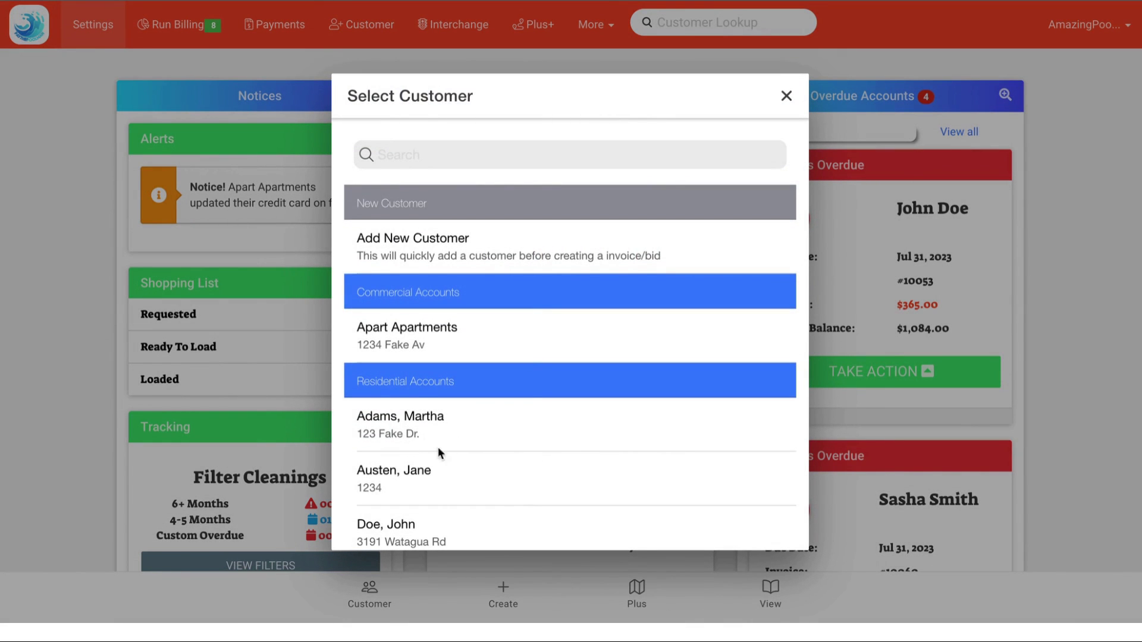
{"action": "scroll", "coordinate": [476, 452], "scroll_direction": "down", "scroll_amount": 5}
{"action": "scroll", "coordinate": [476, 452], "scroll_direction": "up", "scroll_amount": 5}
{"action": "left_click", "coordinate": [785, 96]}
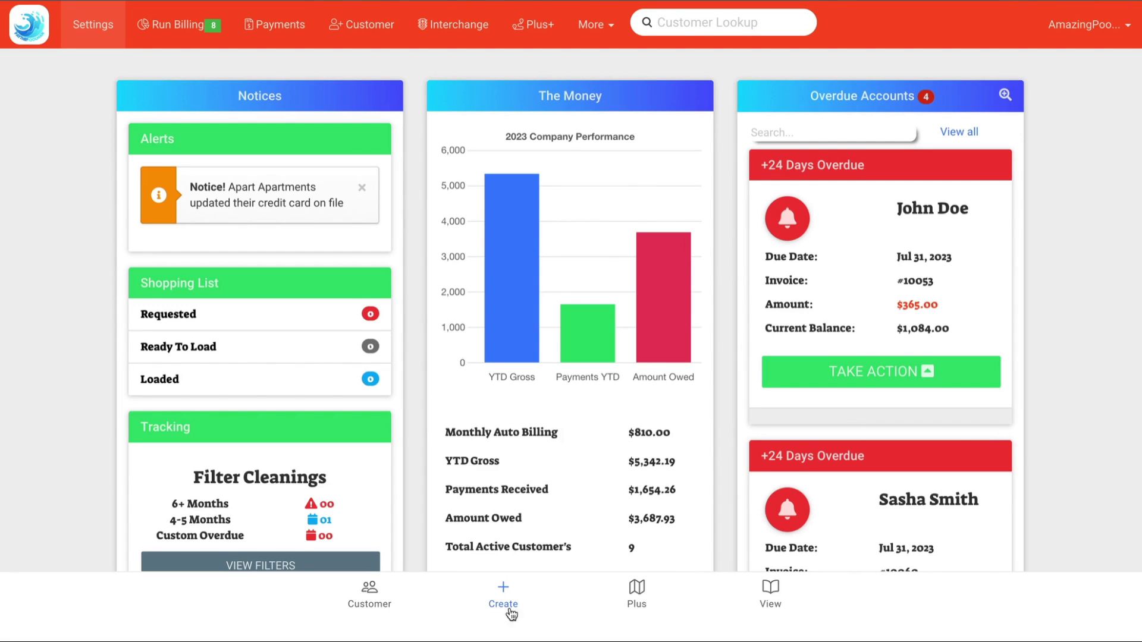
{"action": "left_click", "coordinate": [639, 602]}
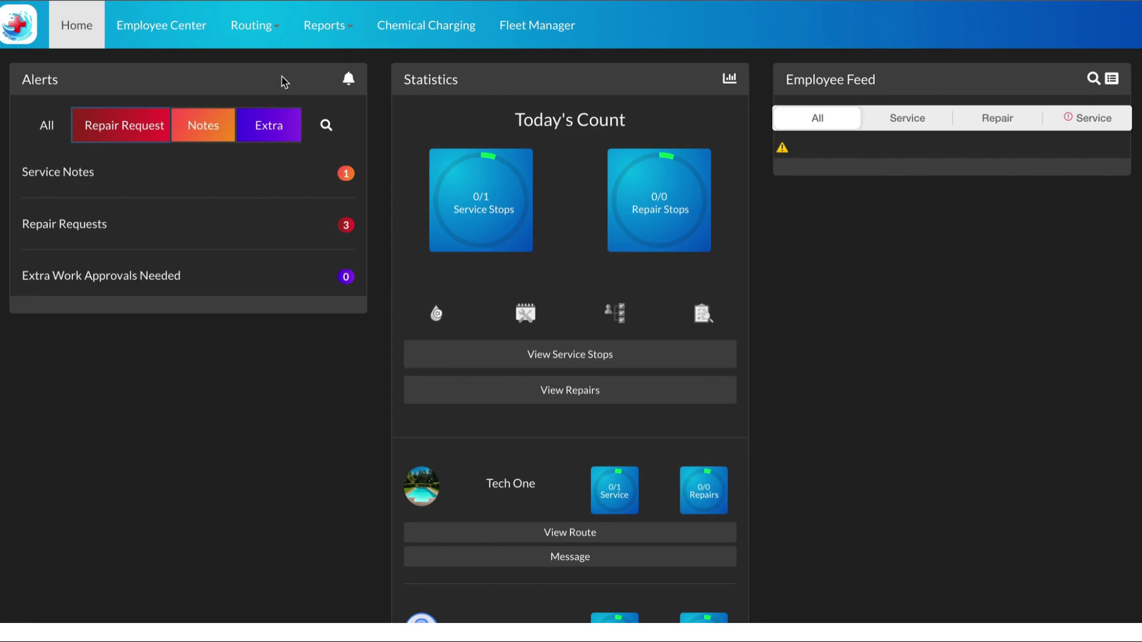
{"action": "left_click", "coordinate": [77, 26]}
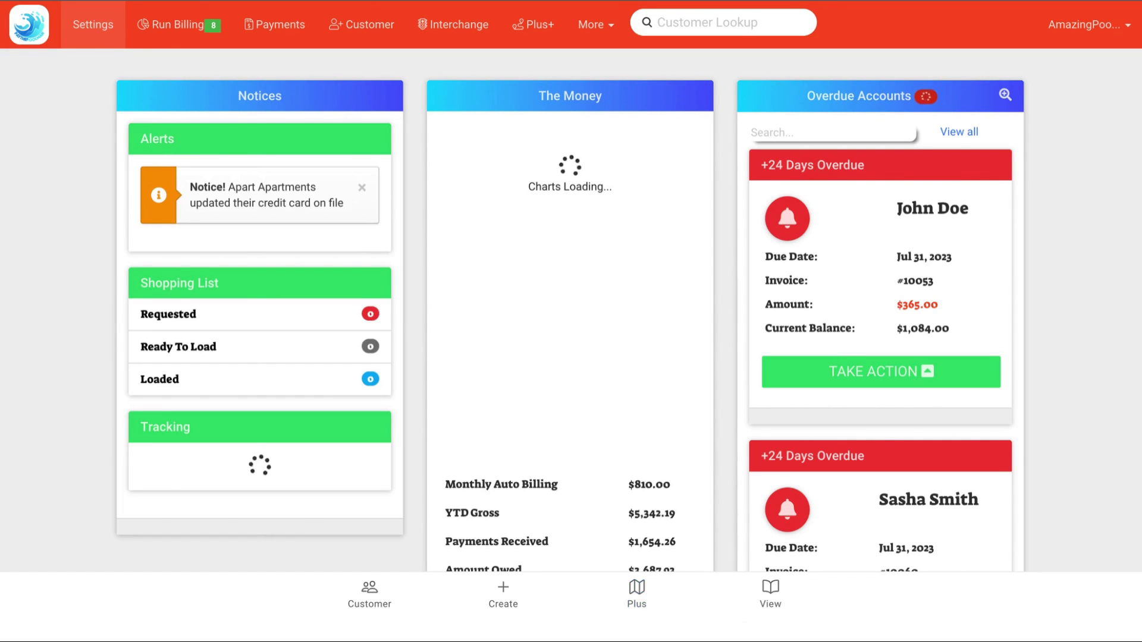
{"action": "left_click", "coordinate": [775, 598]}
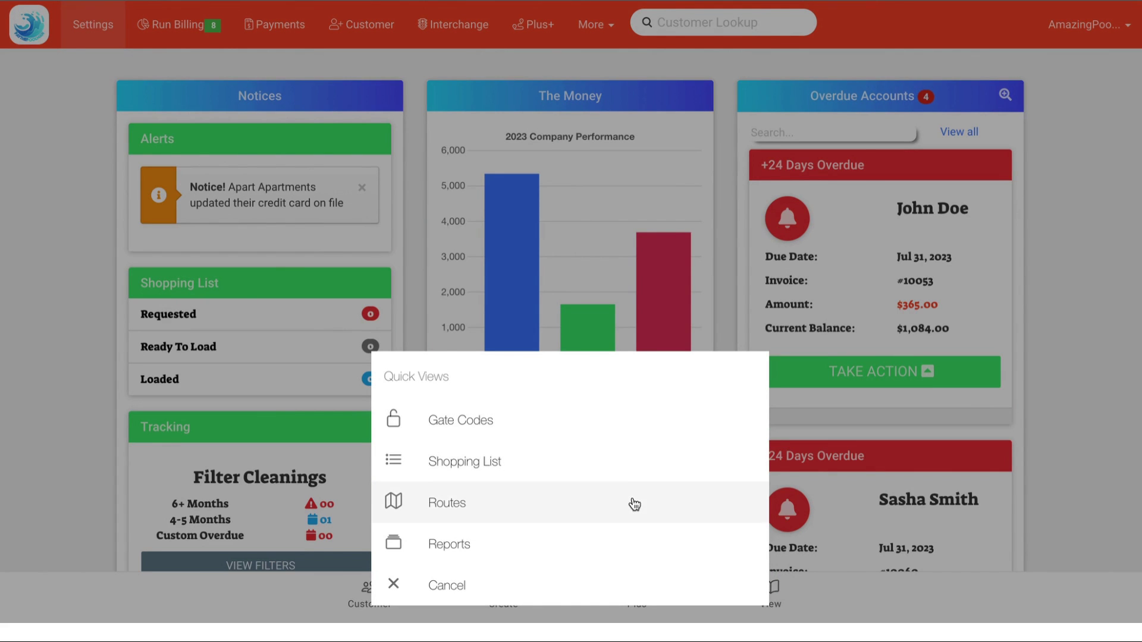
{"action": "left_click", "coordinate": [626, 555]}
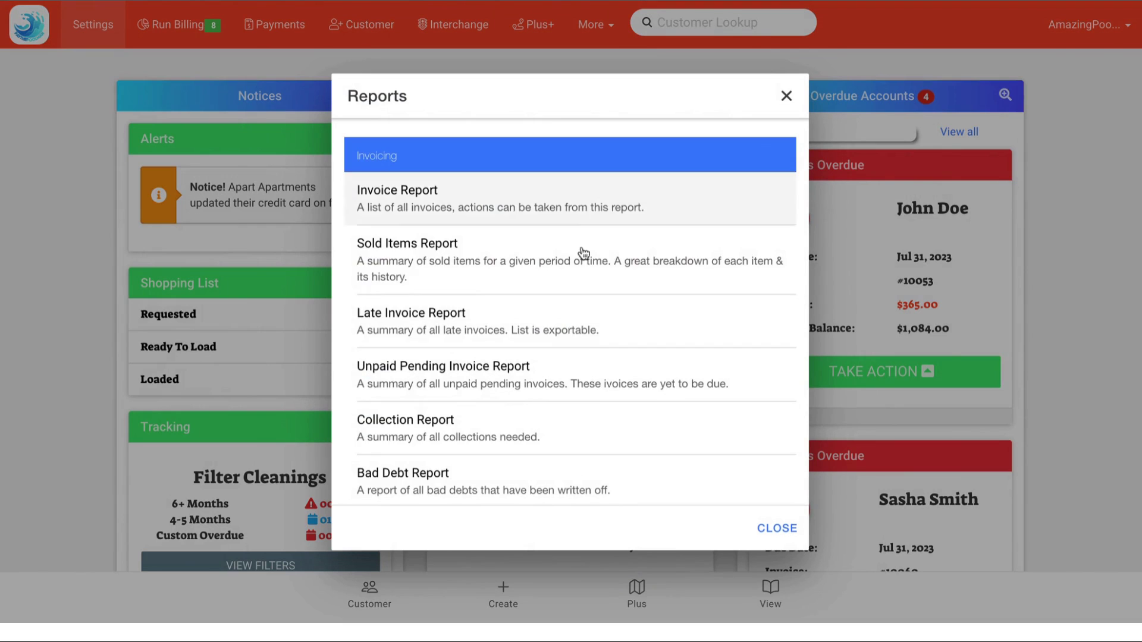
{"action": "scroll", "coordinate": [590, 393], "scroll_direction": "down", "scroll_amount": 4}
{"action": "scroll", "coordinate": [592, 398], "scroll_direction": "down", "scroll_amount": 12}
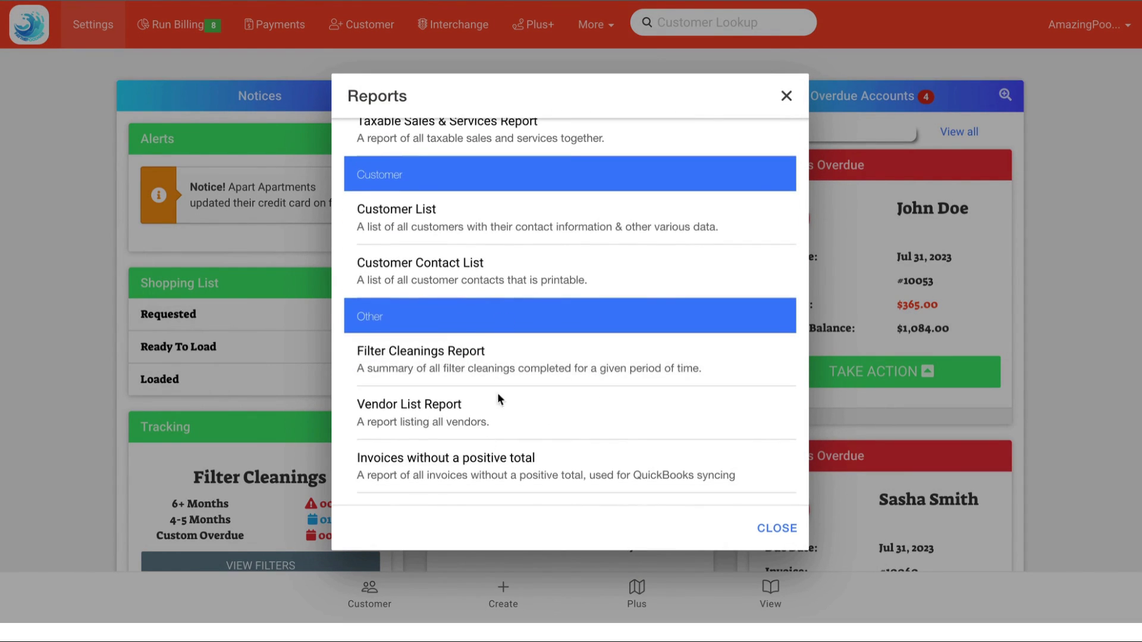
{"action": "left_click", "coordinate": [791, 95]}
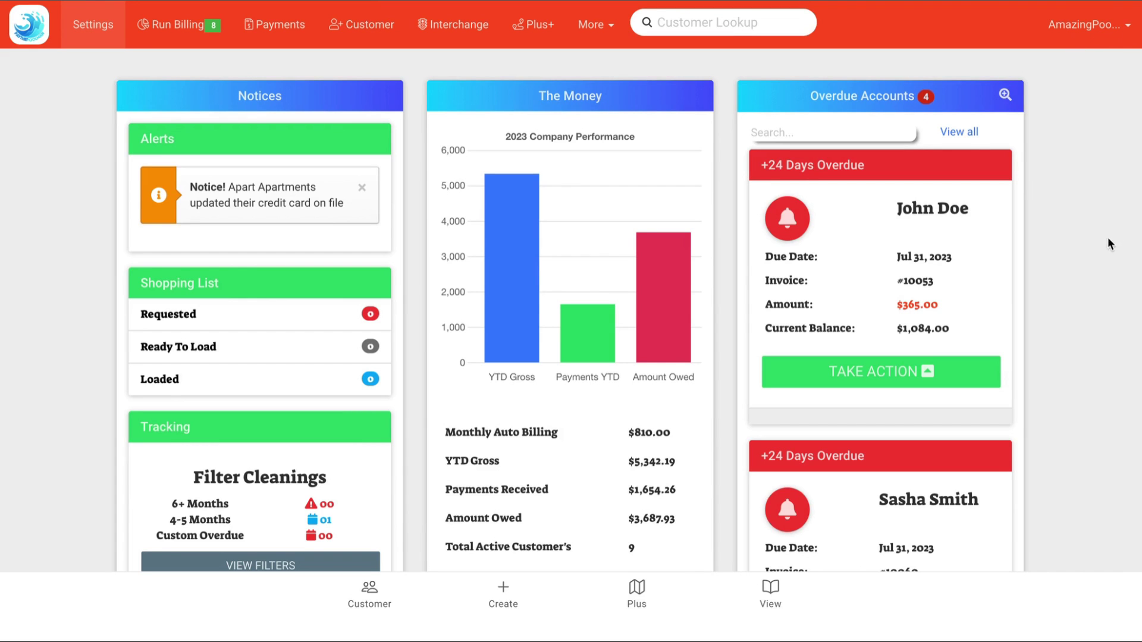
{"action": "left_click", "coordinate": [84, 46]}
{"action": "scroll", "coordinate": [547, 492], "scroll_direction": "down", "scroll_amount": 2}
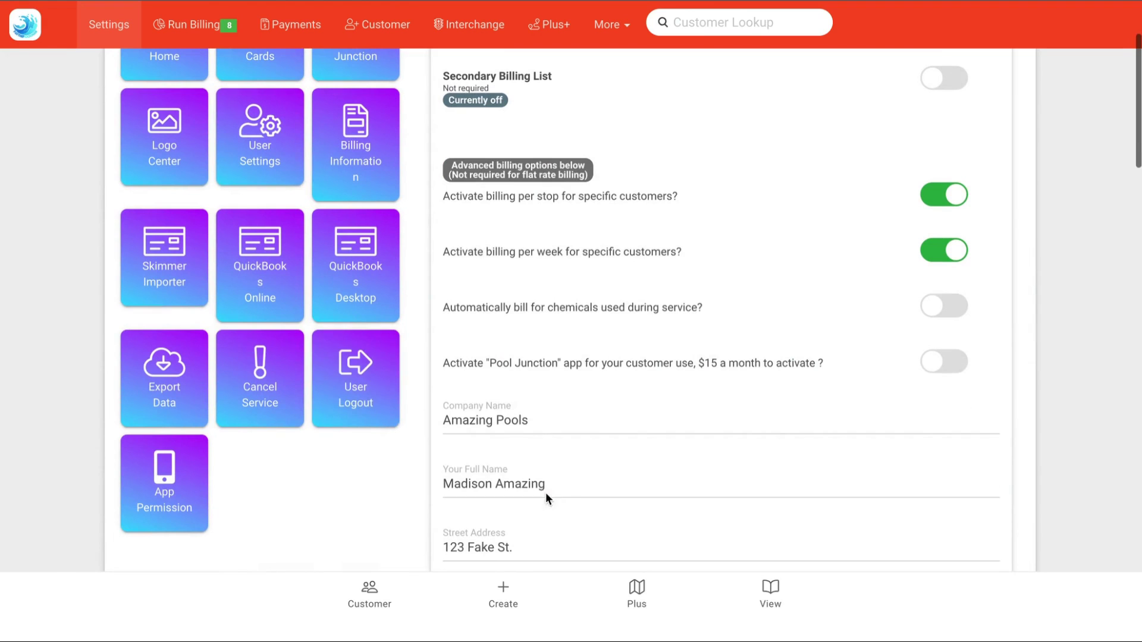
{"action": "scroll", "coordinate": [516, 391], "scroll_direction": "up", "scroll_amount": 3}
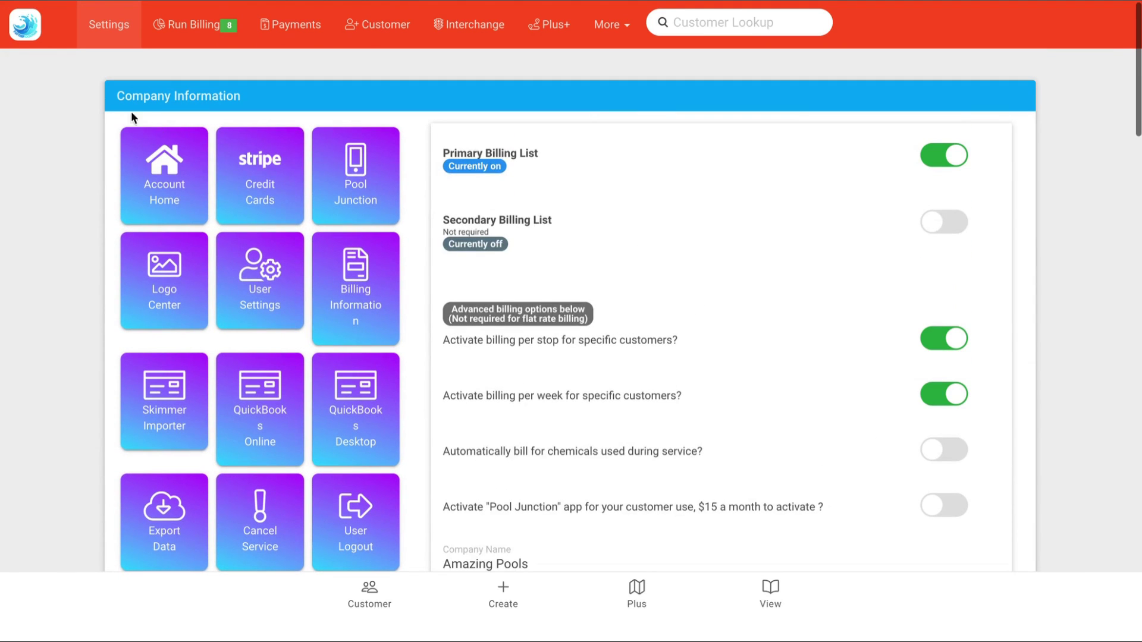
{"action": "left_click", "coordinate": [28, 29]}
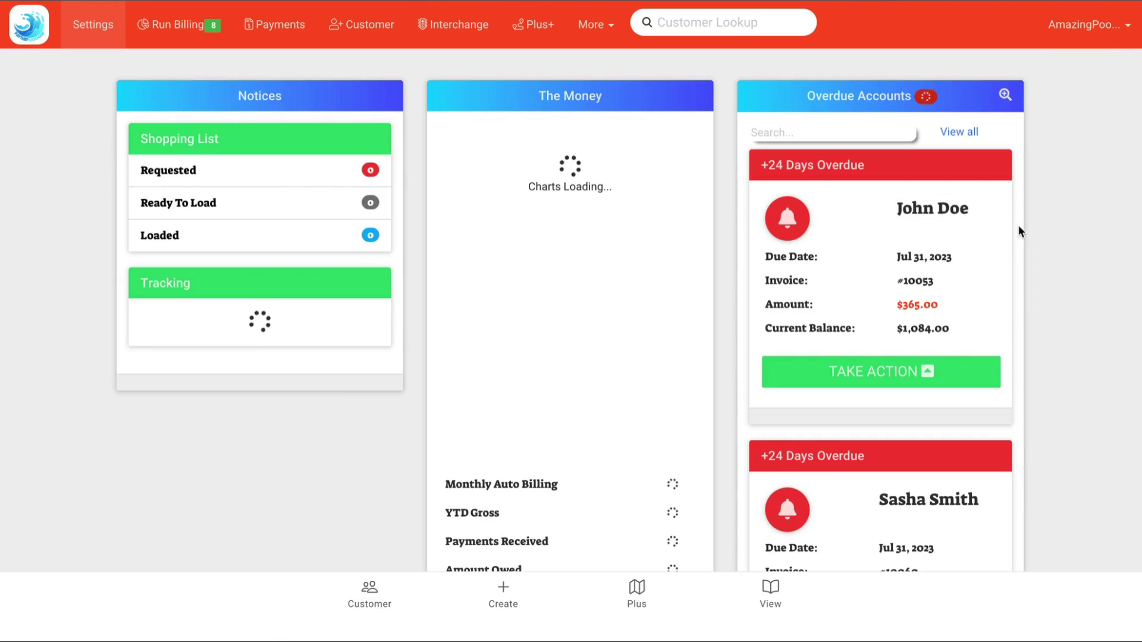